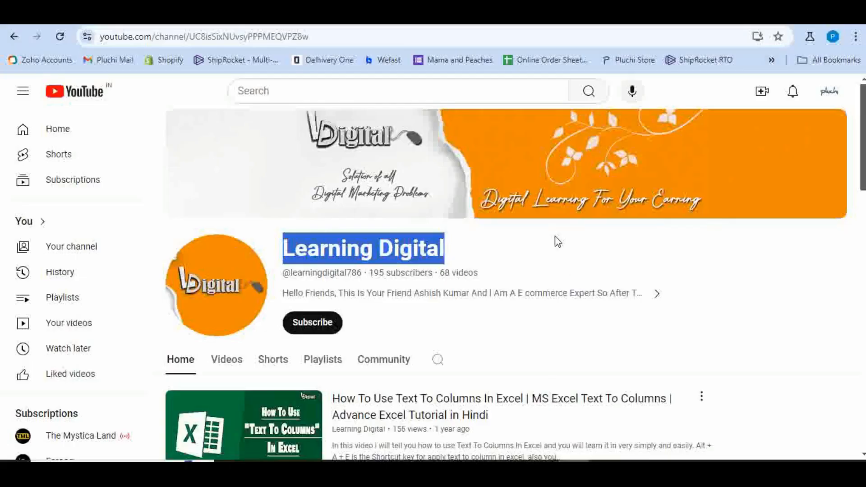
# Subscribe to the Learning Digital channel and set its notifications to All.
pyautogui.scroll(-10, 559, 244)
pyautogui.scroll(8, 567, 247)
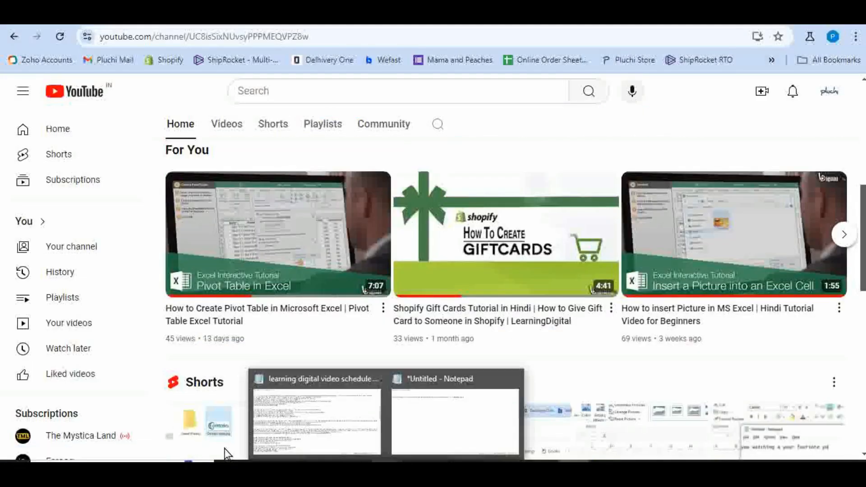
pyautogui.scroll(5, 318, 275)
pyautogui.click(323, 275)
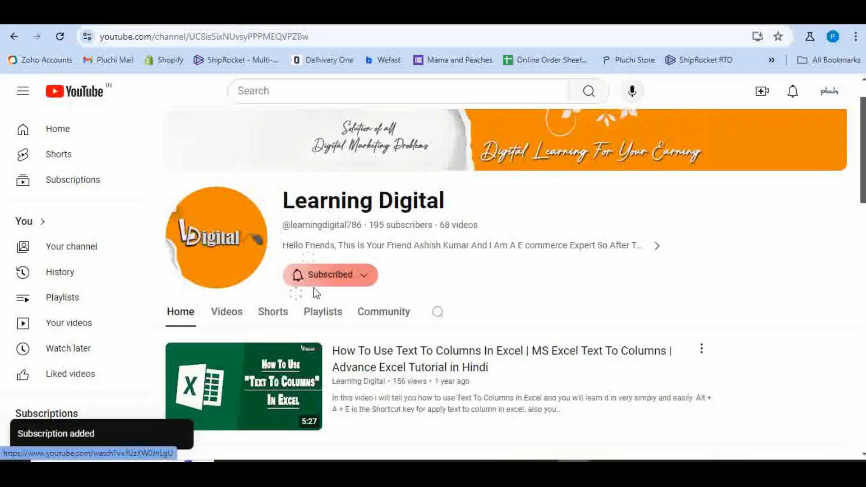
pyautogui.click(311, 275)
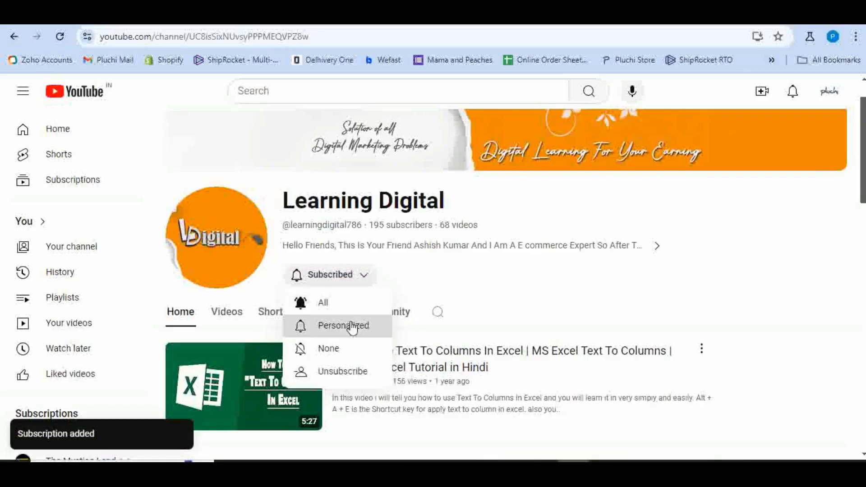
pyautogui.click(323, 303)
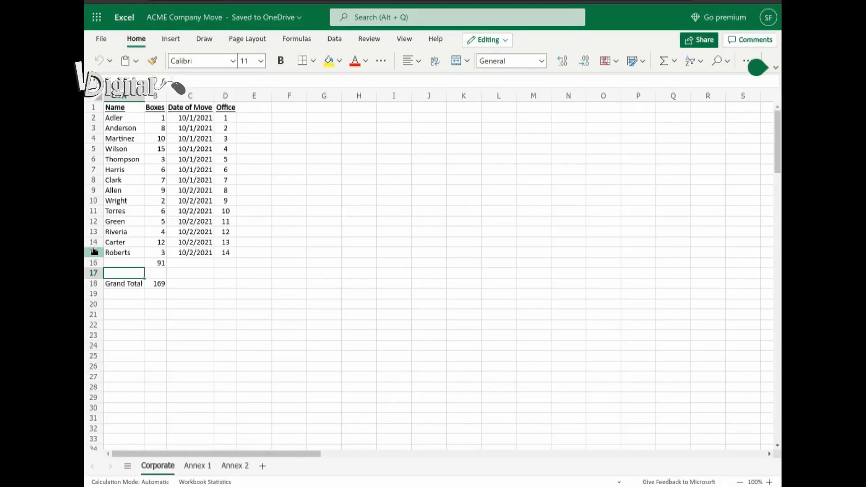
# Create a new blank workbook in Excel for the web.
pyautogui.click(100, 39)
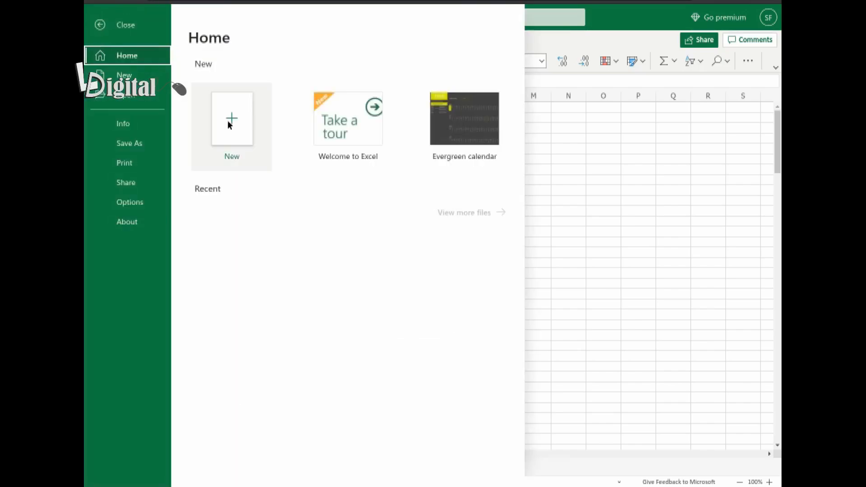
pyautogui.click(240, 142)
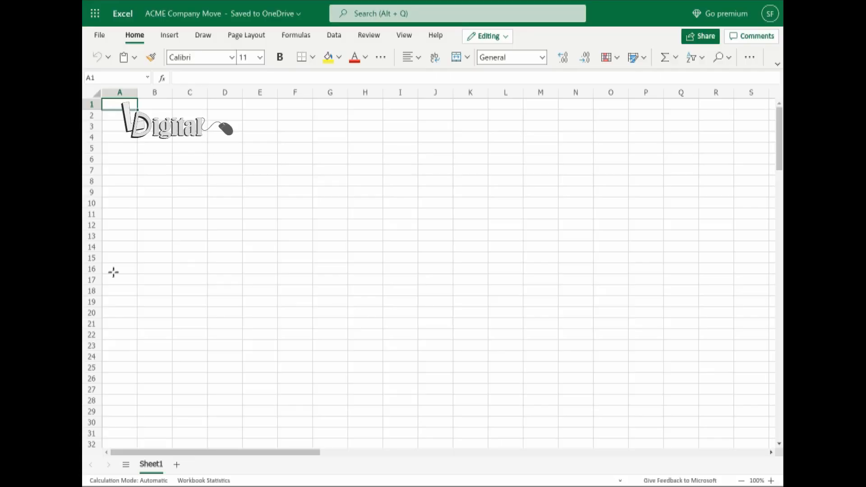
# Save a copy of the workbook to the OneDrive Documents folder, named ACME Company Move 1.
pyautogui.click(98, 36)
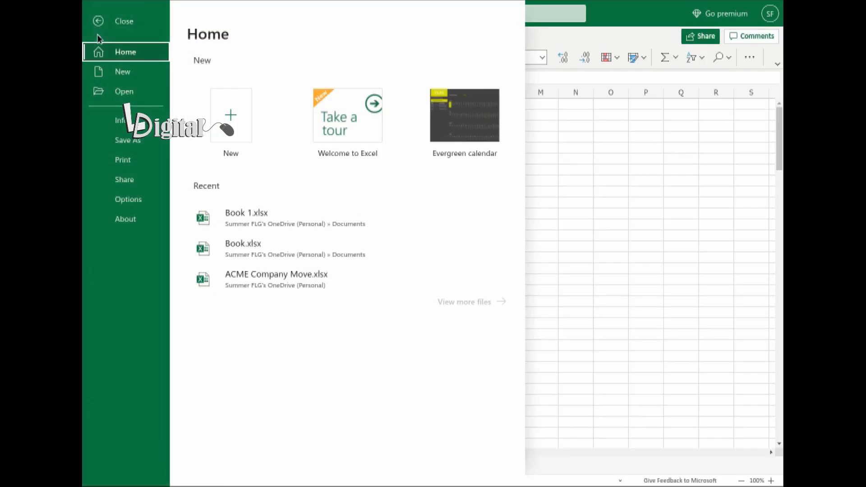
pyautogui.click(122, 145)
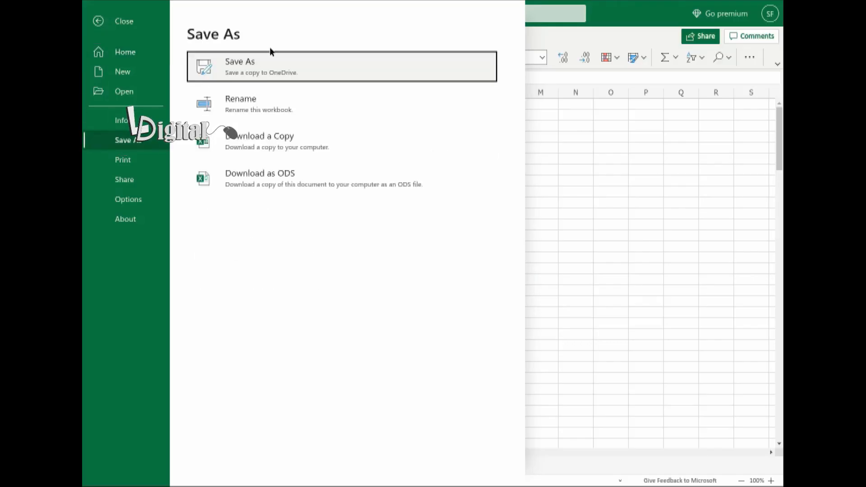
pyautogui.click(259, 67)
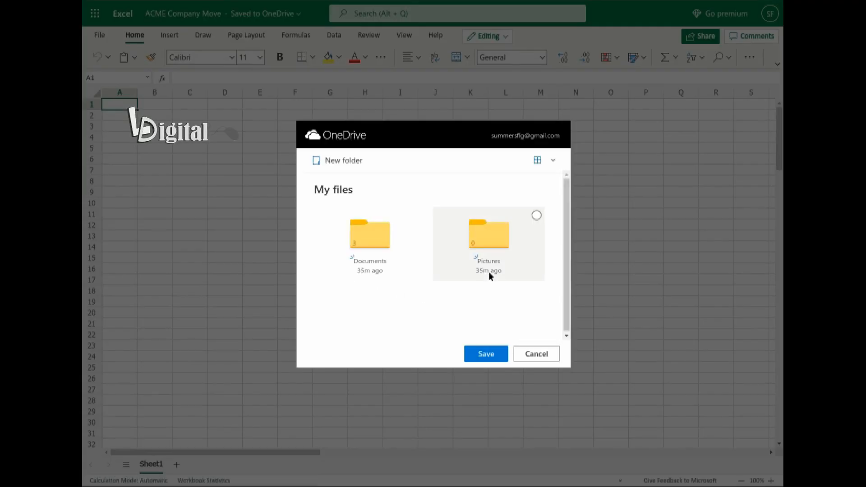
pyautogui.click(371, 245)
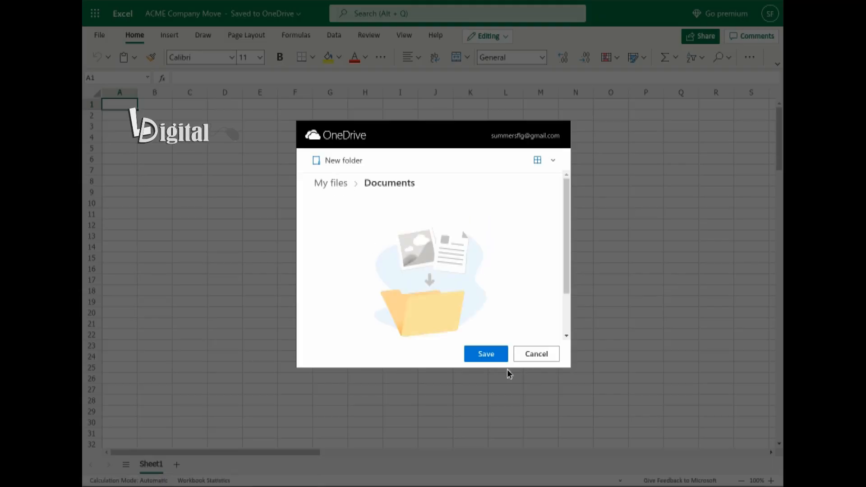
pyautogui.click(478, 355)
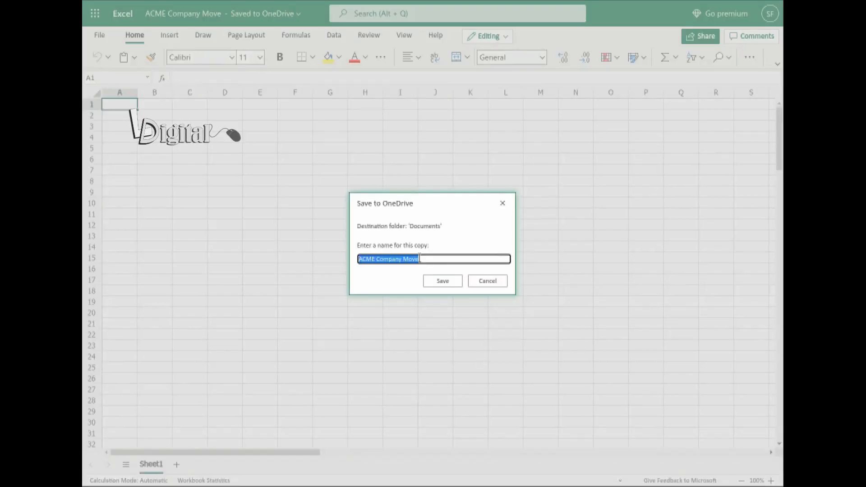
pyautogui.click(420, 259)
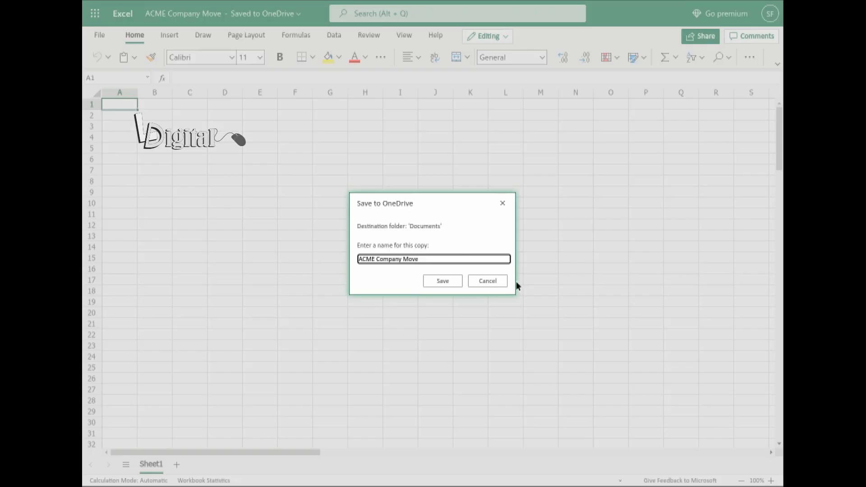
pyautogui.click(443, 282)
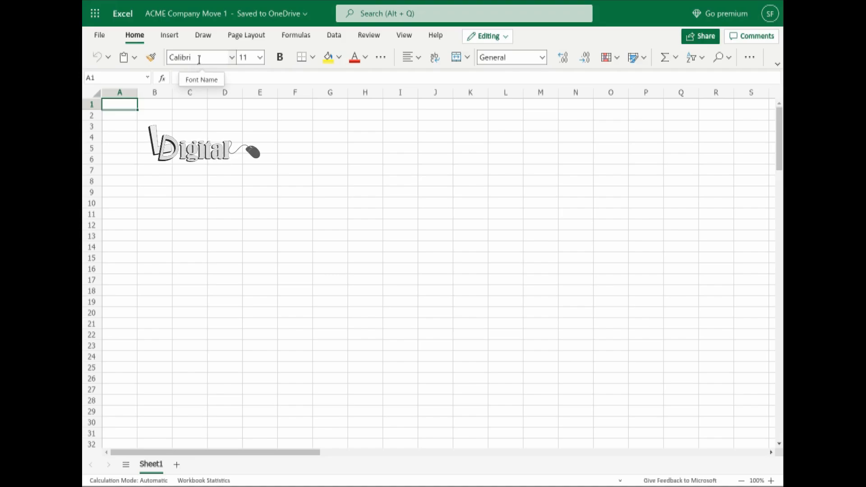
# Set the font of cell A1 to Calibri and its size to 11.
pyautogui.click(231, 57)
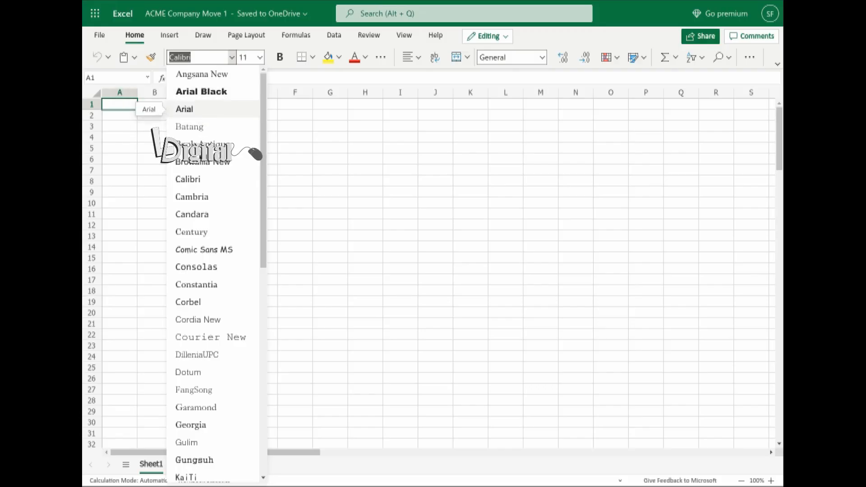
pyautogui.click(188, 179)
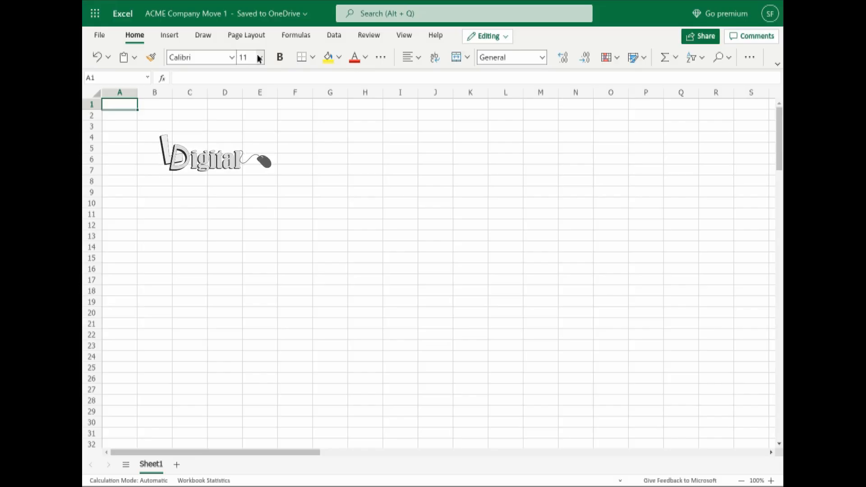
pyautogui.click(259, 58)
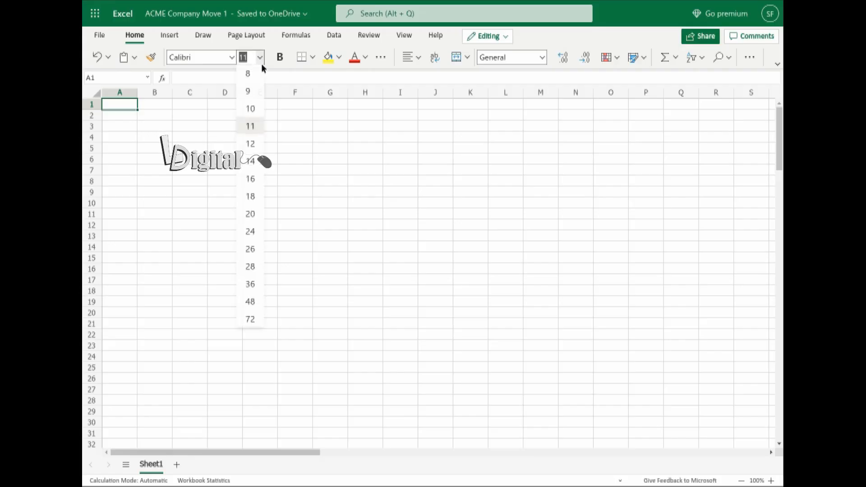
pyautogui.click(249, 133)
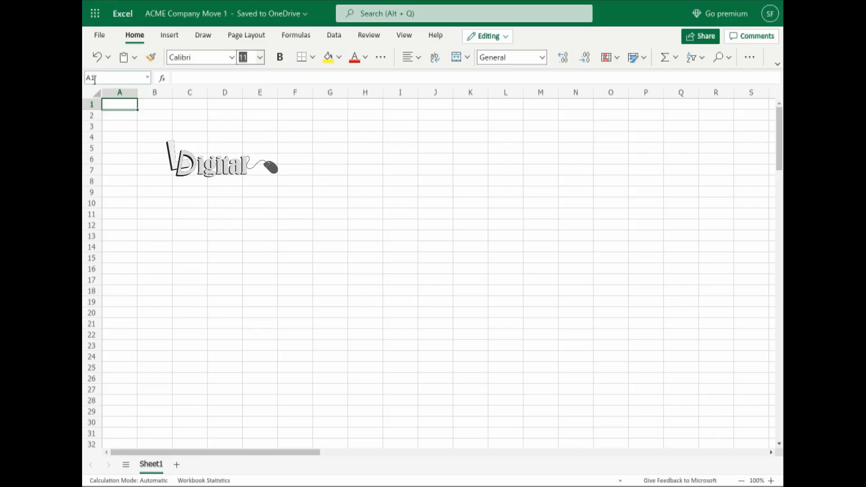
# Select cell B9, then return to A1 and go to B9 by entering its cell reference.
pyautogui.click(147, 191)
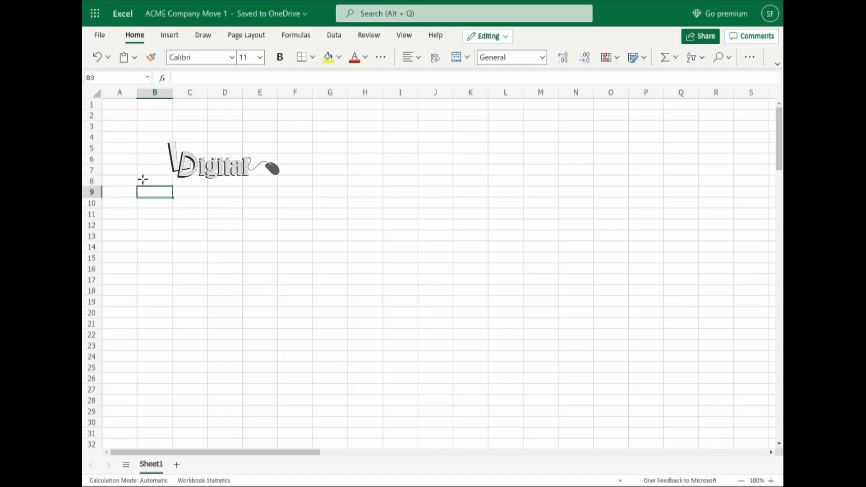
pyautogui.click(116, 104)
pyautogui.click(99, 76)
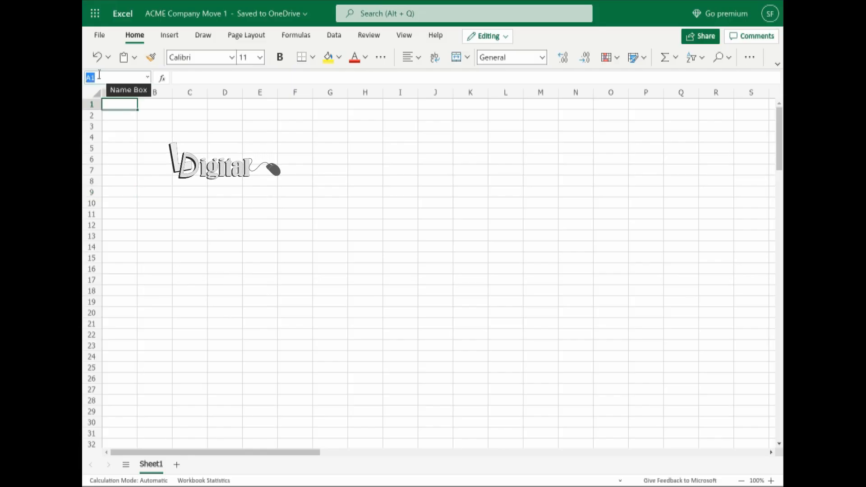
pyautogui.write('B')
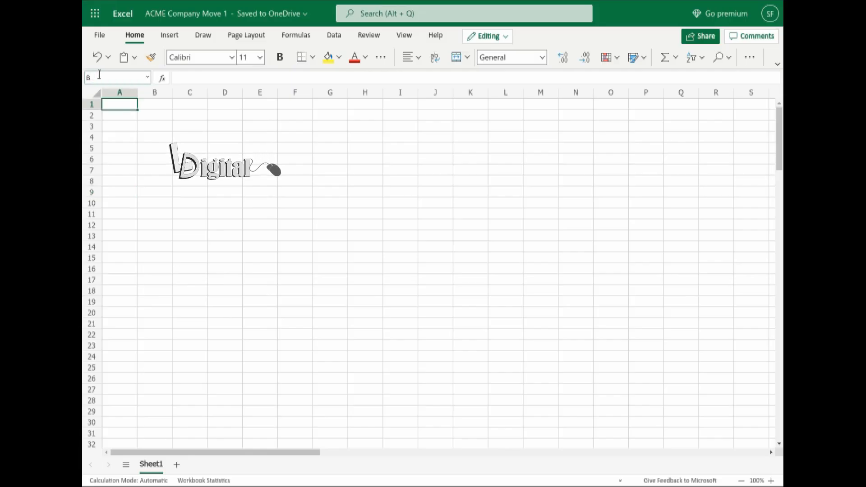
pyautogui.write('9')
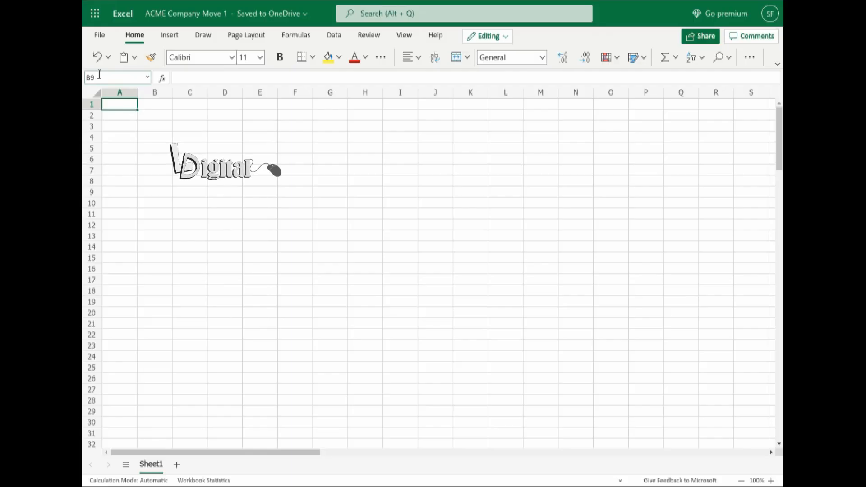
pyautogui.press('Return')
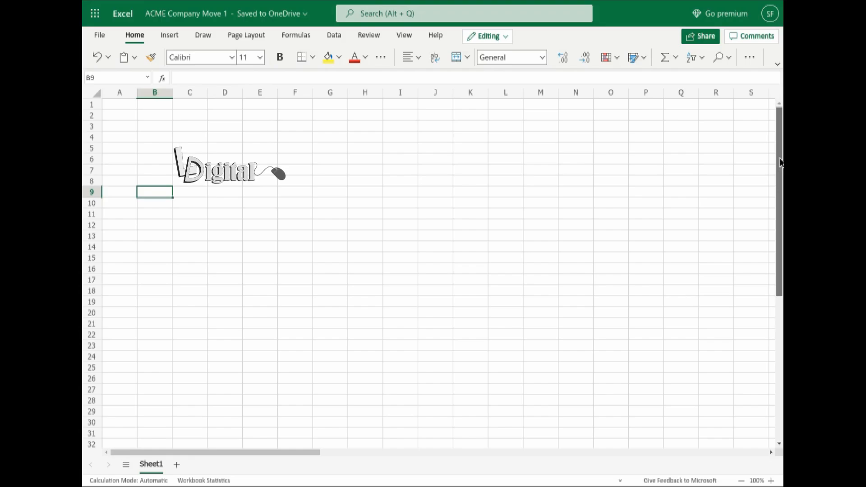
# Zoom the worksheet in to 150%.
pyautogui.moveTo(778, 162); pyautogui.dragTo(773, 131)
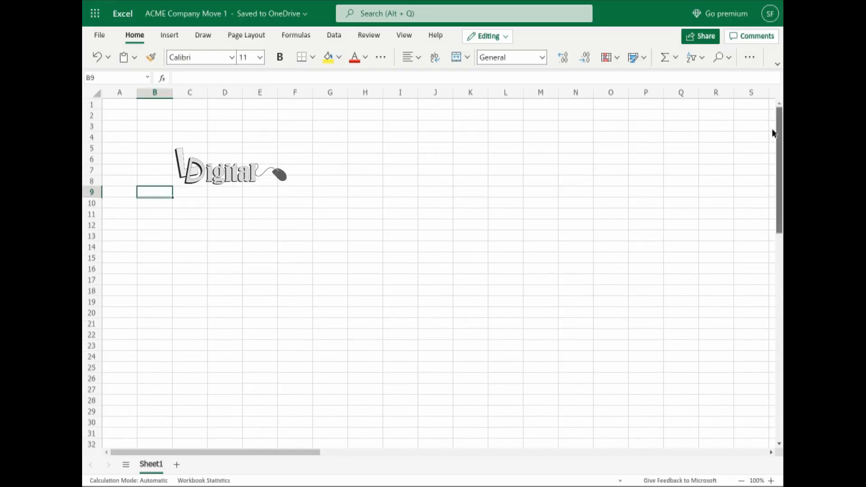
pyautogui.moveTo(258, 453); pyautogui.dragTo(158, 429)
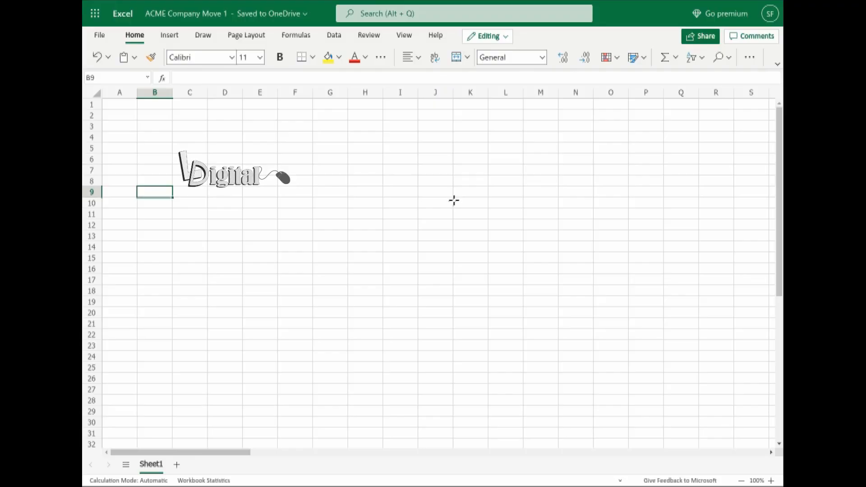
pyautogui.click(771, 481)
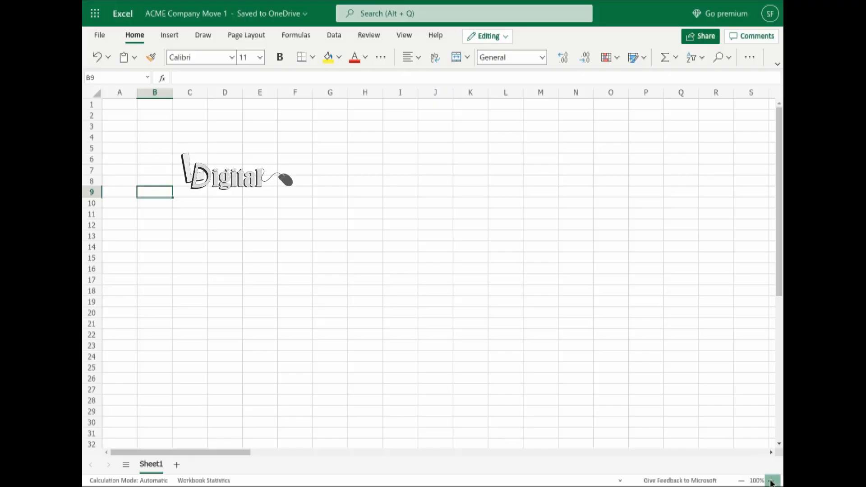
pyautogui.click(771, 480)
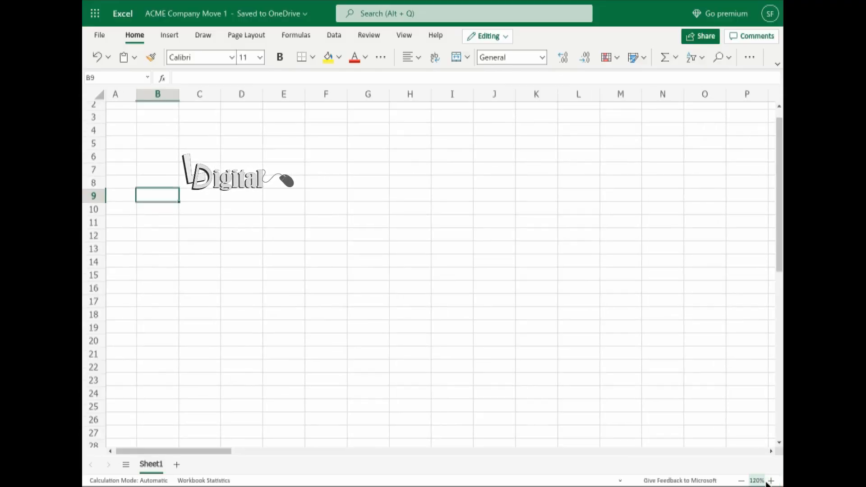
pyautogui.click(771, 481)
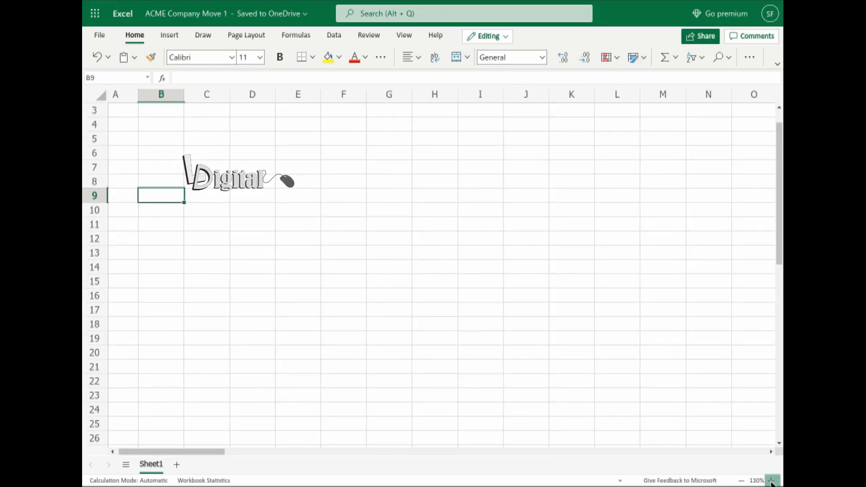
pyautogui.click(771, 481)
pyautogui.click(771, 481)
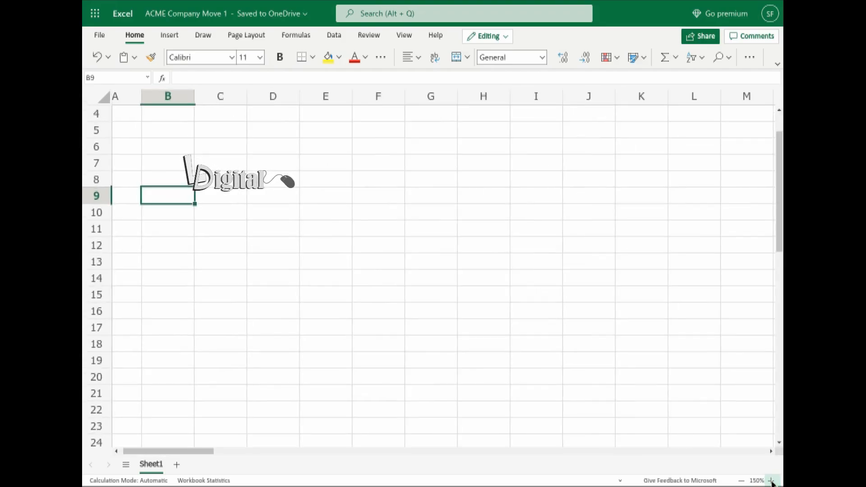
# Zoom the worksheet out to 50%.
pyautogui.click(740, 481)
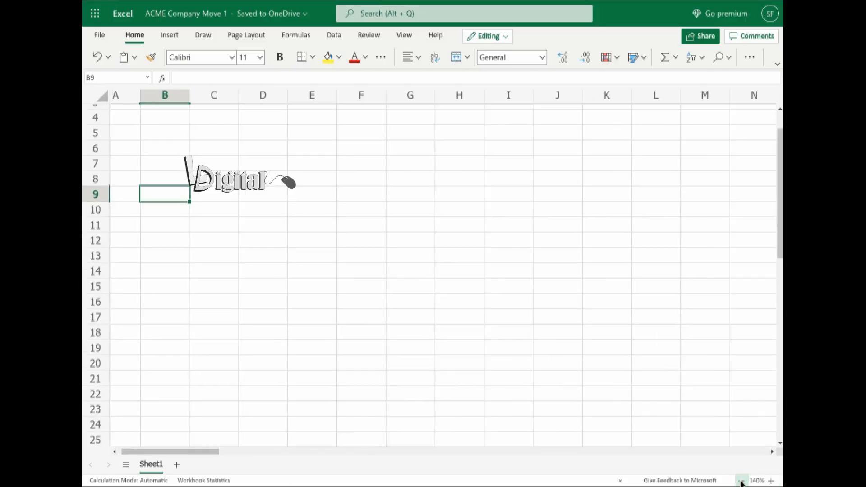
pyautogui.click(740, 481)
pyautogui.click(740, 481)
pyautogui.click(740, 481)
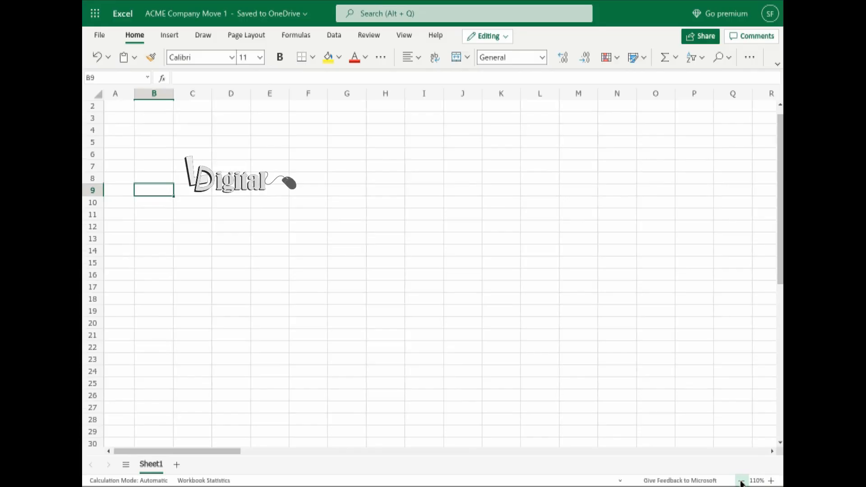
pyautogui.click(740, 481)
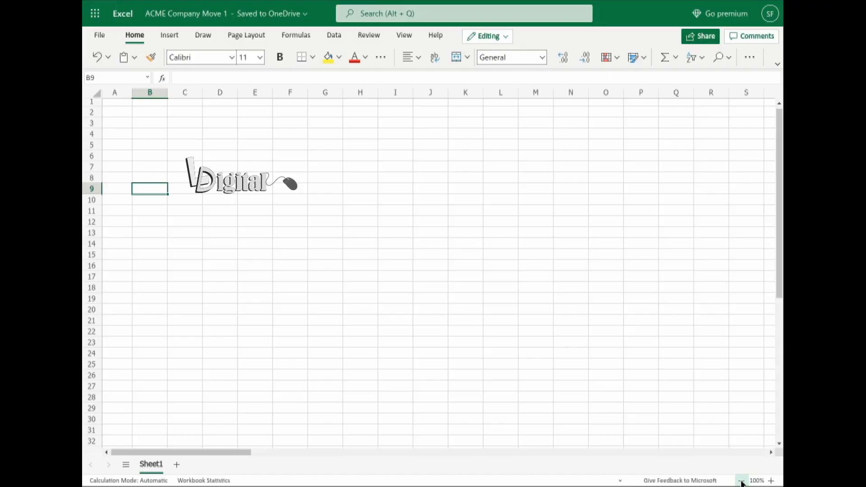
pyautogui.click(740, 481)
pyautogui.click(740, 481)
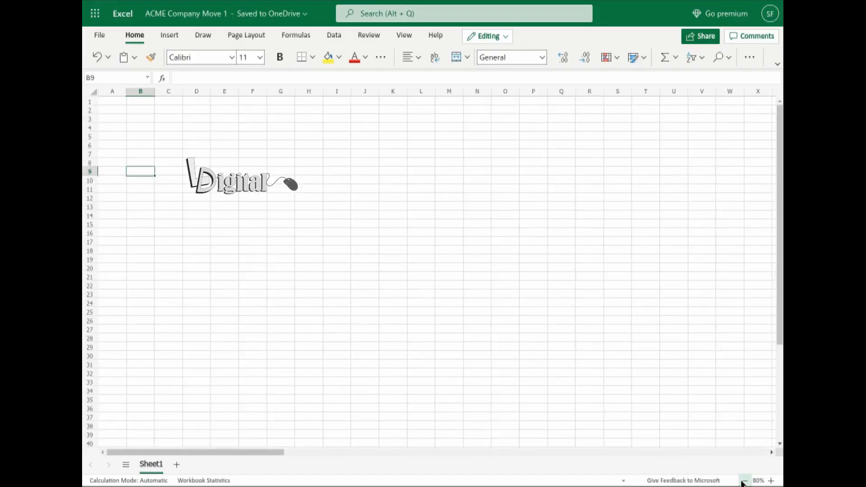
pyautogui.click(740, 480)
pyautogui.click(742, 480)
pyautogui.click(742, 481)
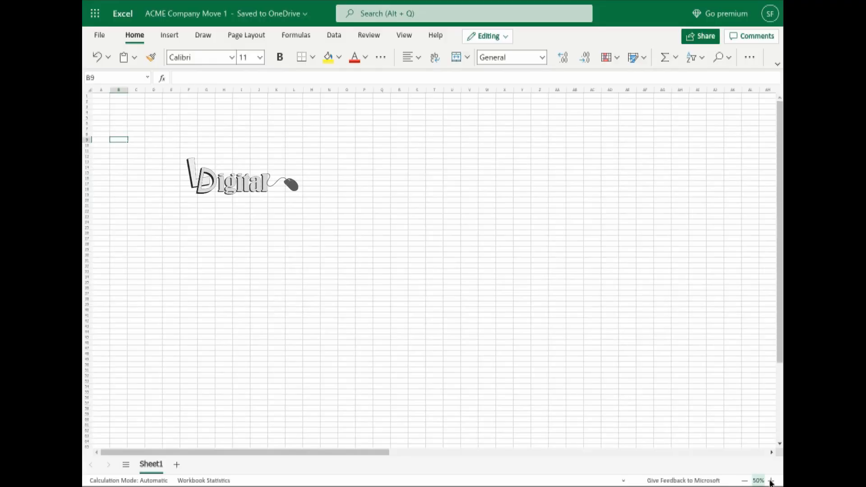
# Zoom the worksheet back in to 90%.
pyautogui.click(774, 481)
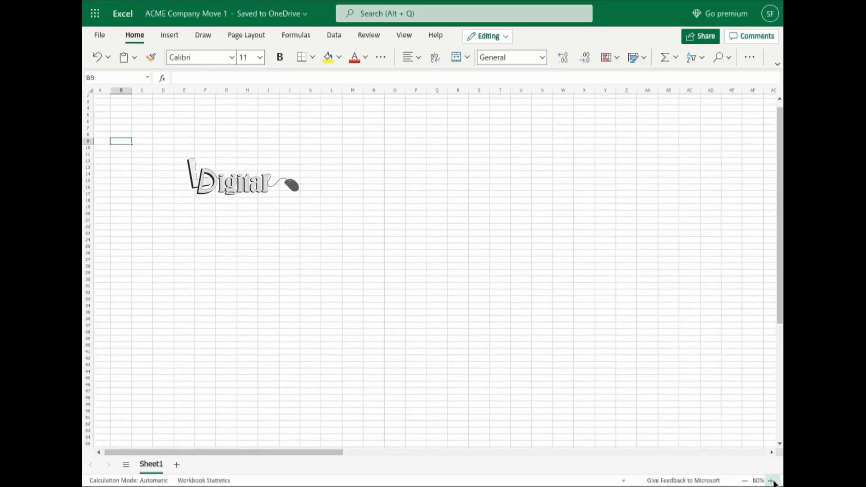
pyautogui.click(772, 481)
pyautogui.click(772, 481)
pyautogui.click(772, 480)
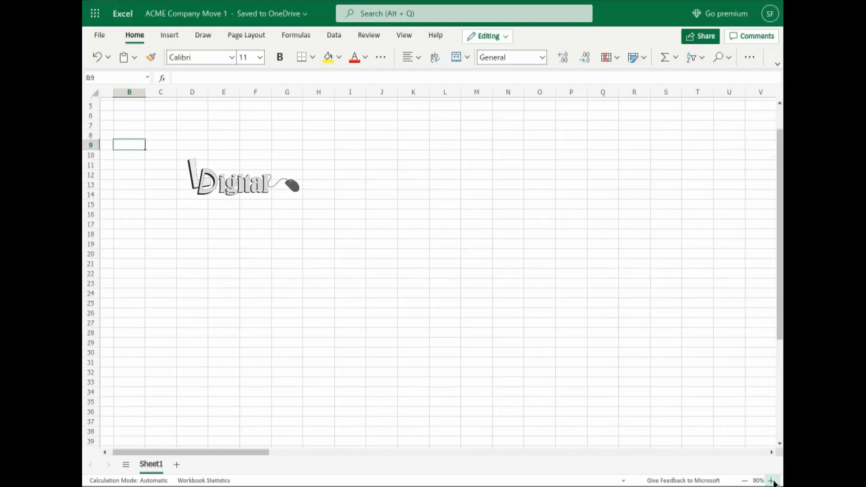
# Set the worksheet zoom to 100% and add two new worksheets after Sheet1.
pyautogui.click(772, 481)
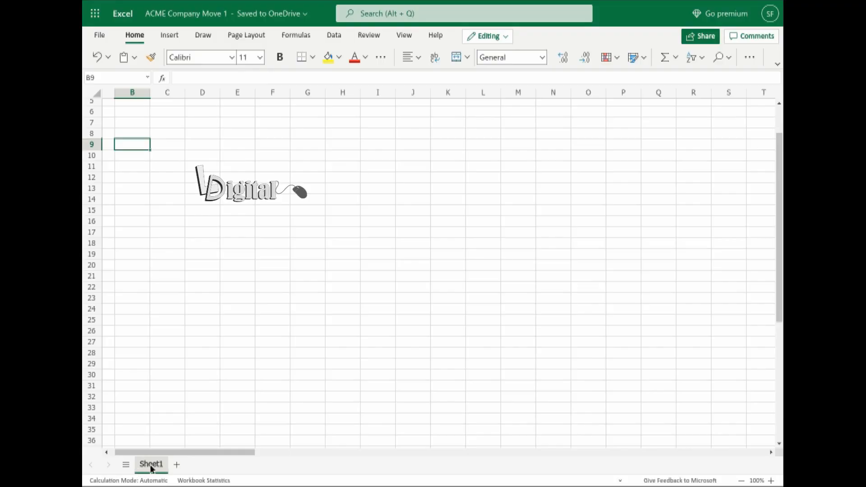
pyautogui.click(179, 466)
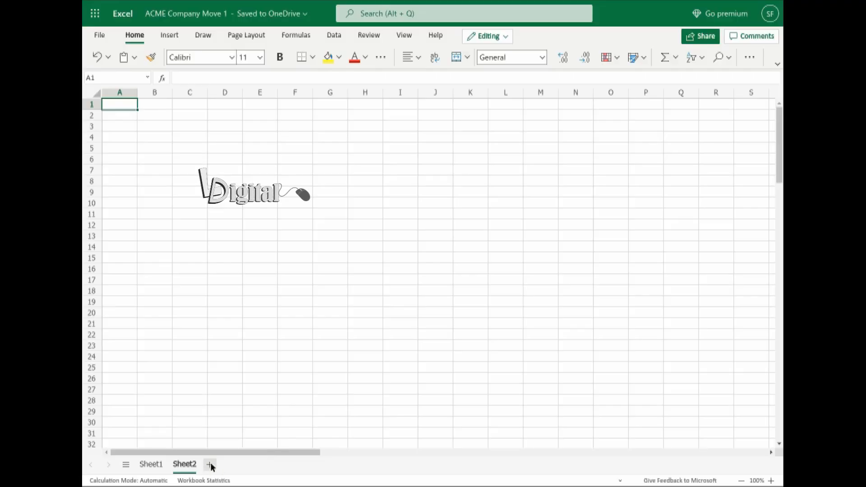
pyautogui.click(208, 464)
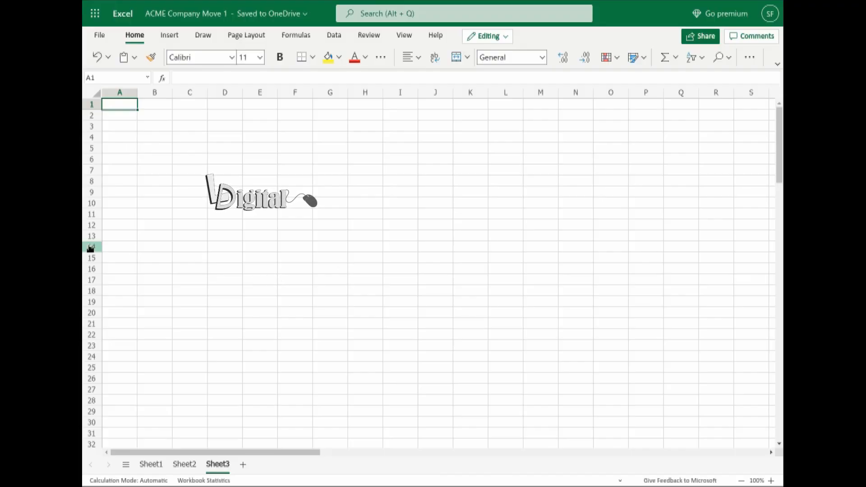
# Rename the Sheet1 worksheet as Corporate.
pyautogui.doubleClick(151, 462)
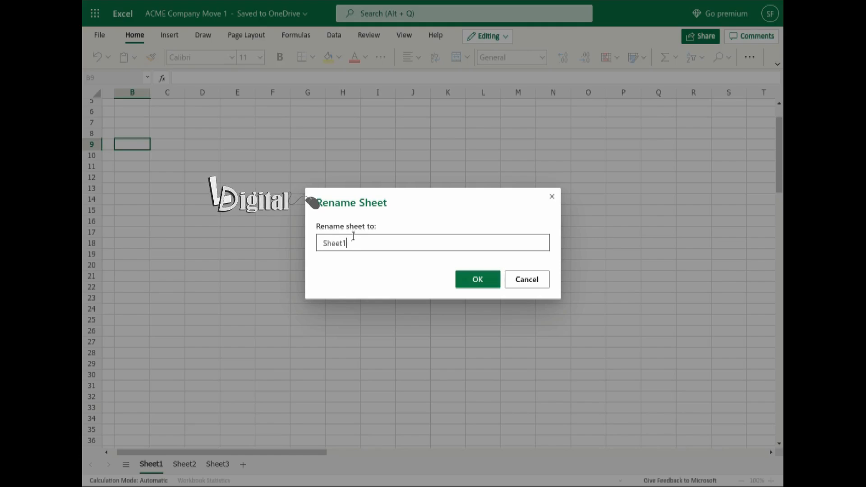
pyautogui.press('BackSpace')
pyautogui.press('BackSpace')
pyautogui.press('BackSpace')
pyautogui.press('BackSpace')
pyautogui.press('BackSpace')
pyautogui.press('BackSpace')
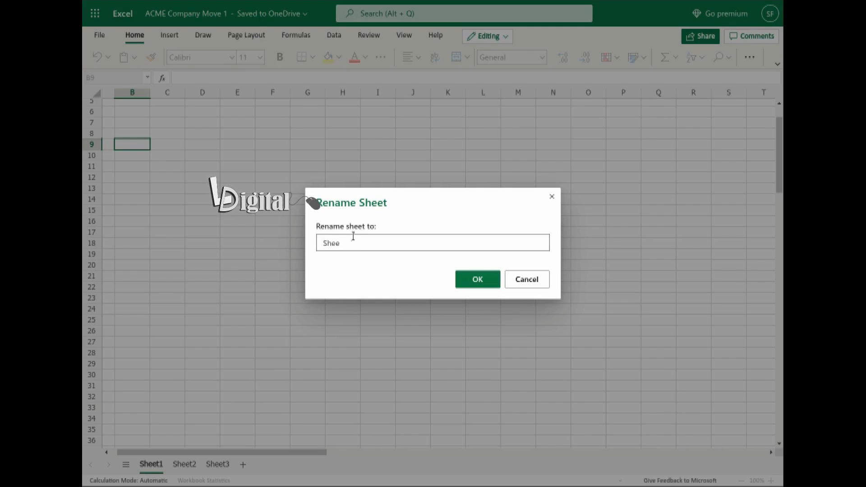
pyautogui.write('Corporat')
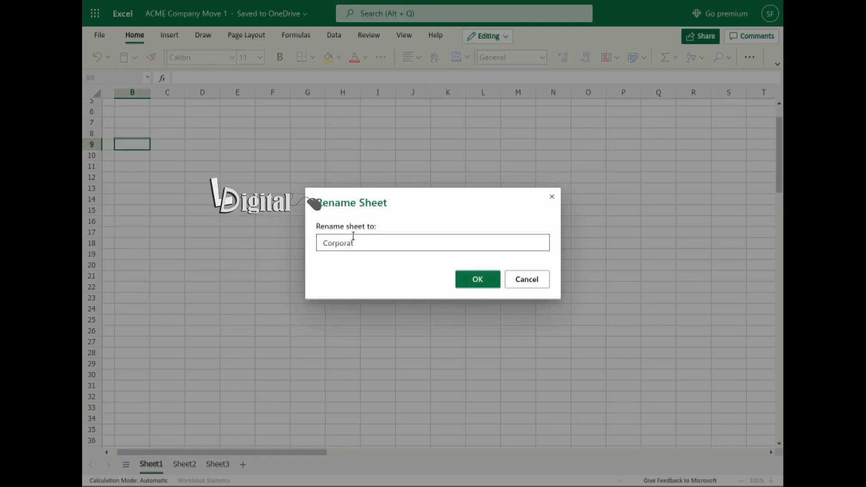
pyautogui.write('e')
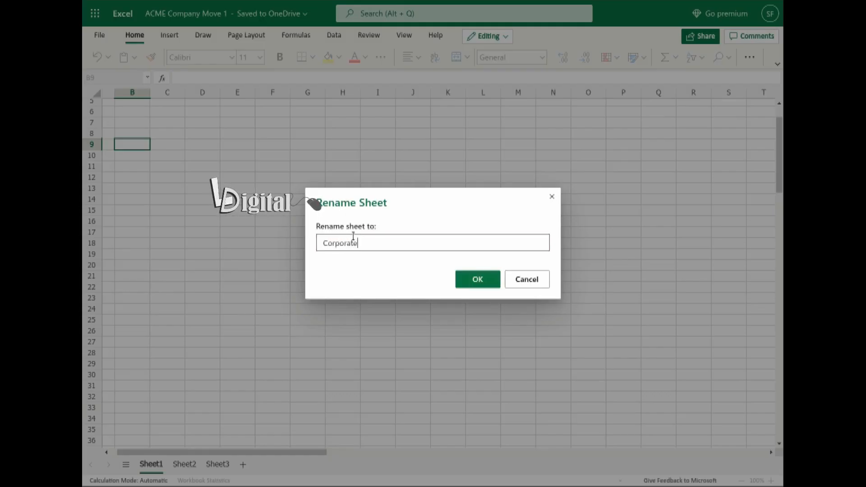
pyautogui.click(487, 279)
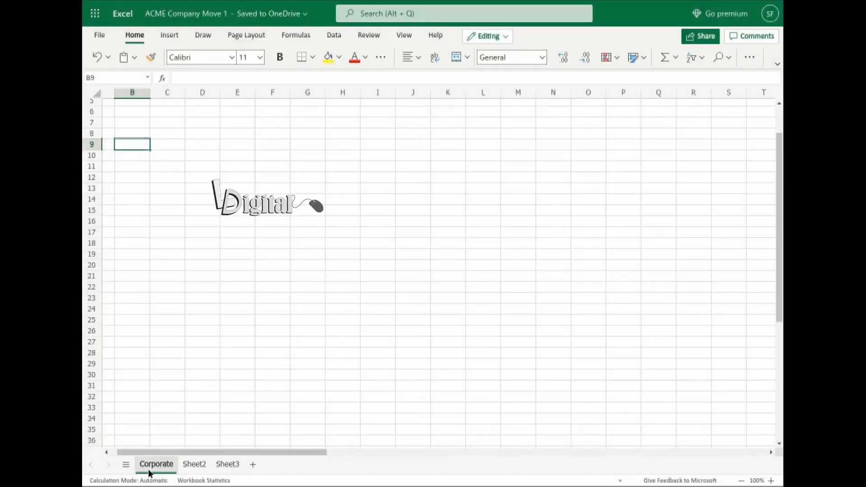
# Rename the Sheet2 worksheet as Annex1.
pyautogui.doubleClick(194, 464)
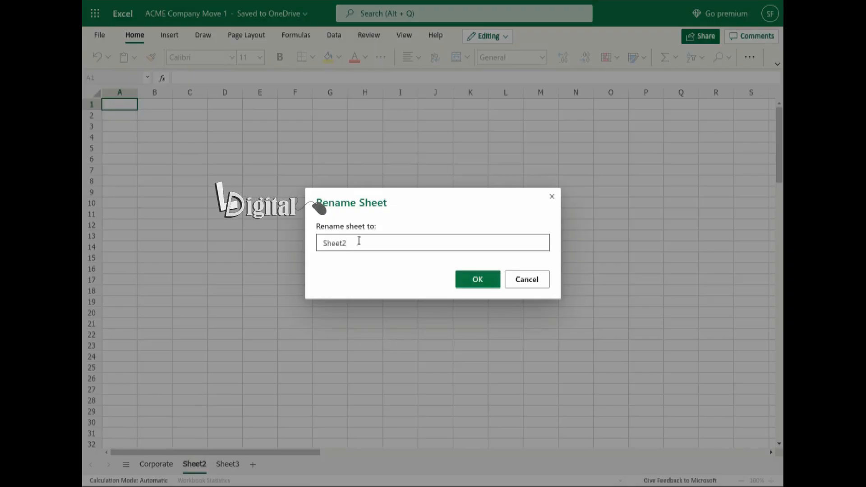
pyautogui.moveTo(357, 243); pyautogui.dragTo(297, 245)
pyautogui.write('Annex')
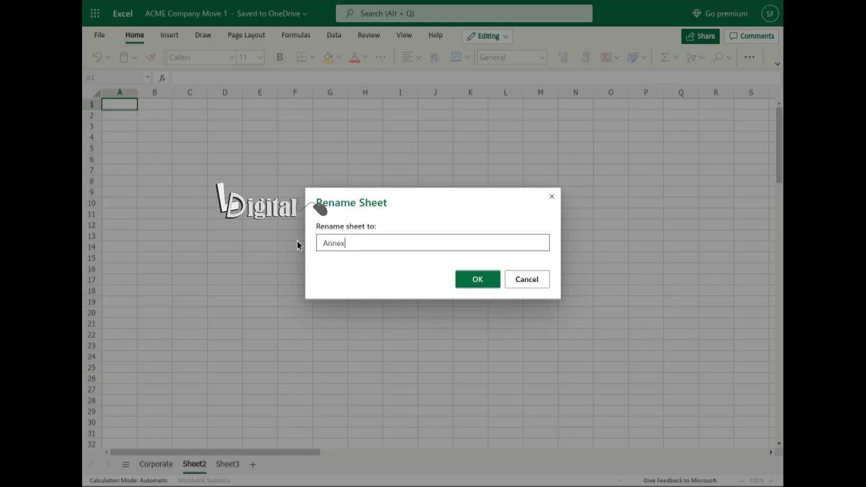
pyautogui.write('1')
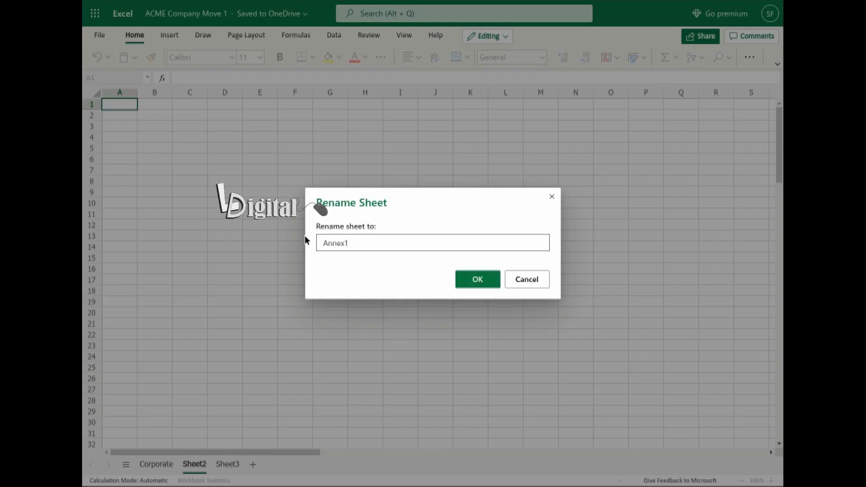
pyautogui.click(478, 280)
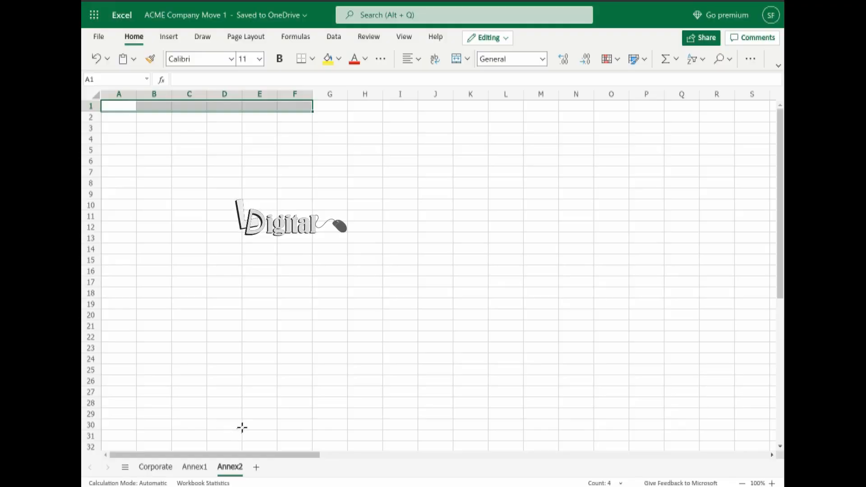
# Select cell A1 on the Annex2 sheet, go to B1, and return to A1.
pyautogui.click(112, 105)
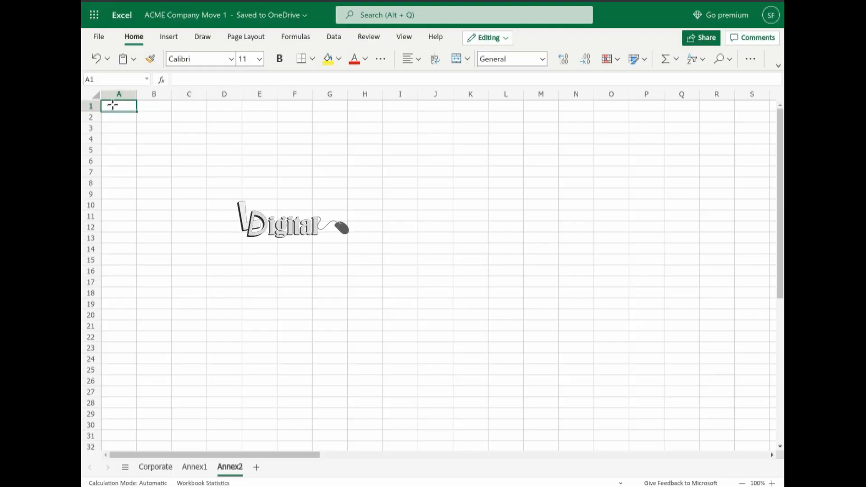
pyautogui.click(158, 104)
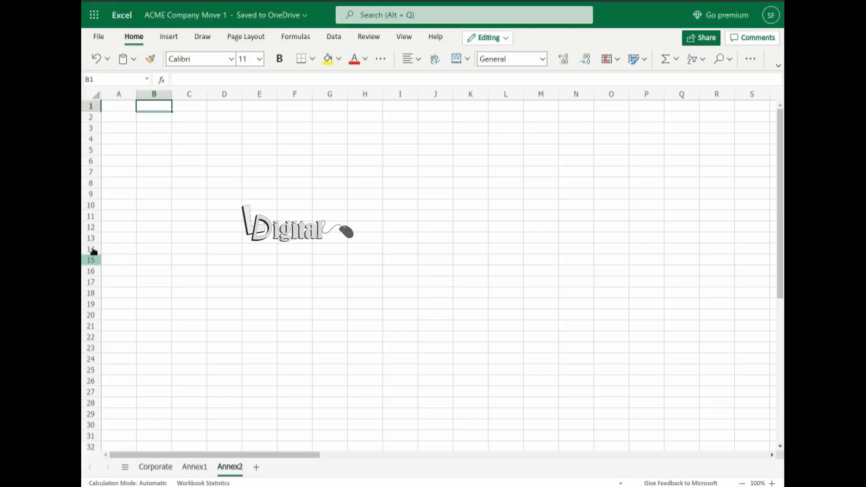
pyautogui.click(118, 105)
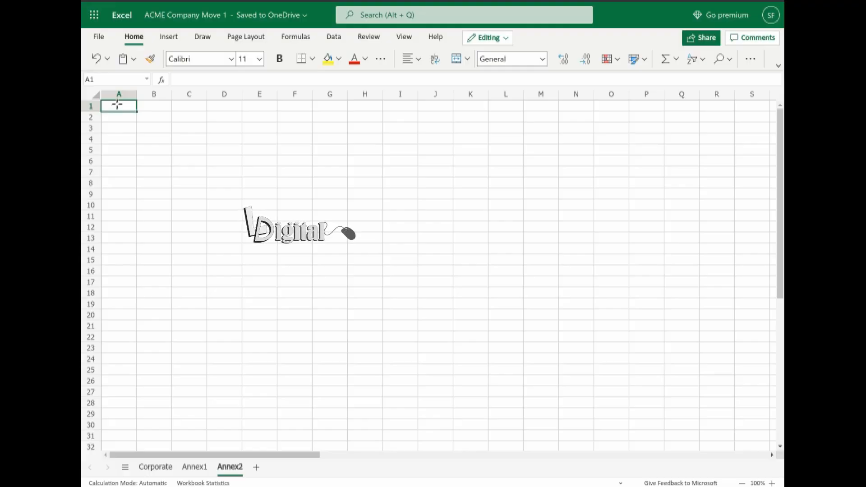
# Move the active cell one column at a time along row 1 to G1 and back to A1.
pyautogui.press('Right')
pyautogui.press('Right')
pyautogui.press('Right')
pyautogui.press('Right')
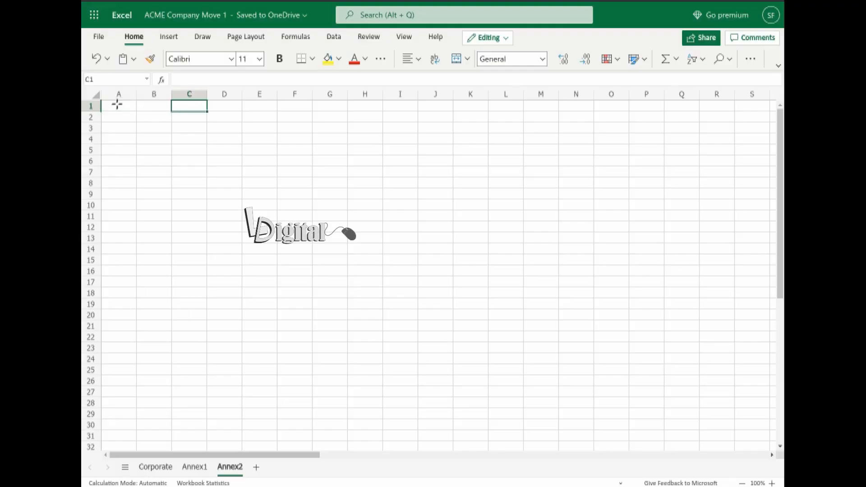
pyautogui.press('Right')
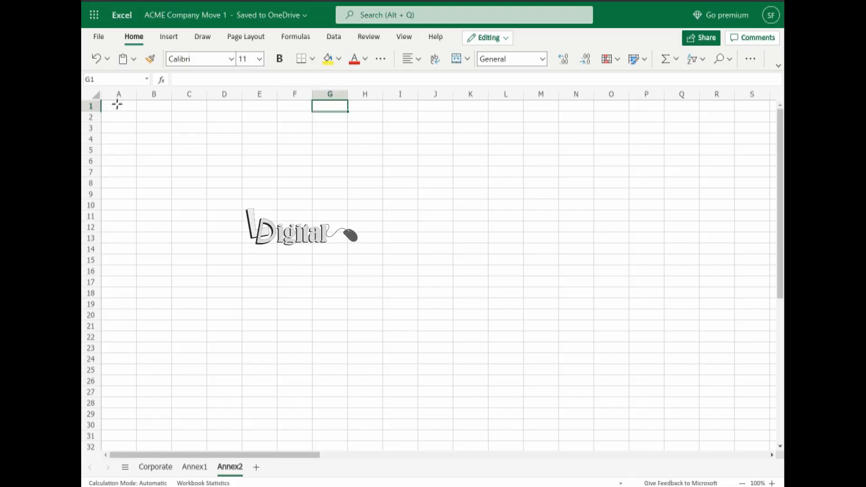
pyautogui.press('Left')
pyautogui.press('Left')
pyautogui.press('Left')
pyautogui.press('Left')
pyautogui.press('Left')
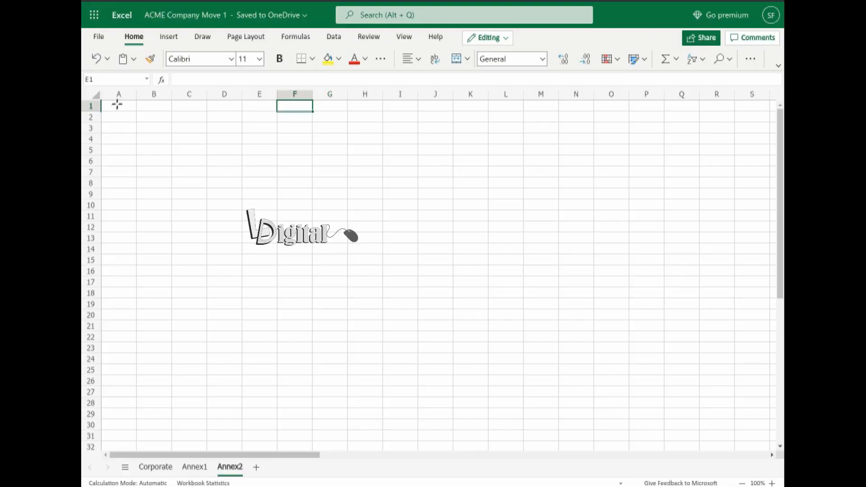
pyautogui.press('Left')
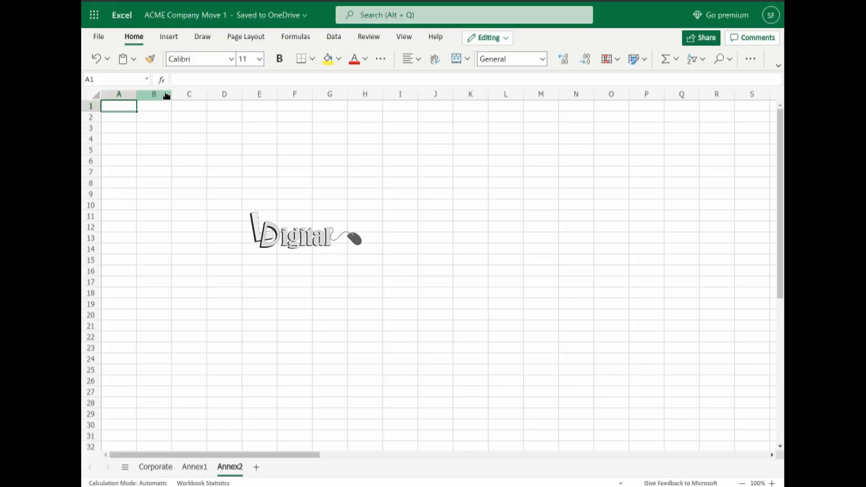
# Move the active cell one row at a time down column A to A6 and back to A1.
pyautogui.press('Down')
pyautogui.press('Down')
pyautogui.press('Down')
pyautogui.press('Down')
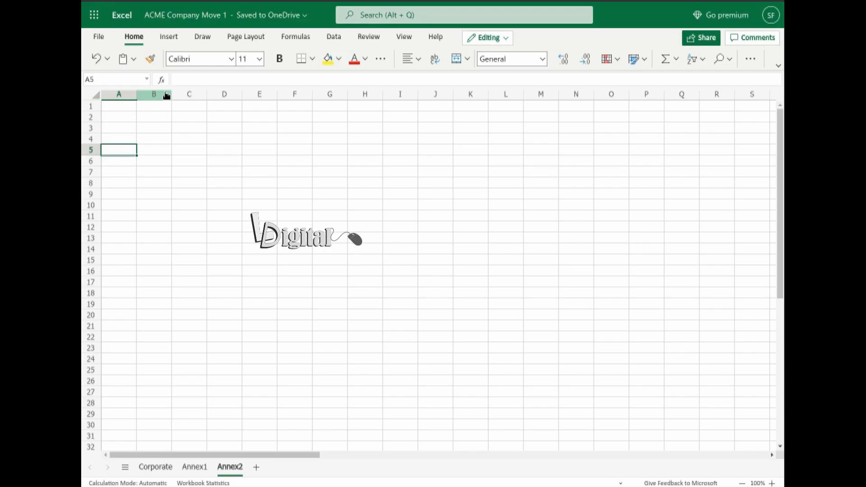
pyautogui.press('Down')
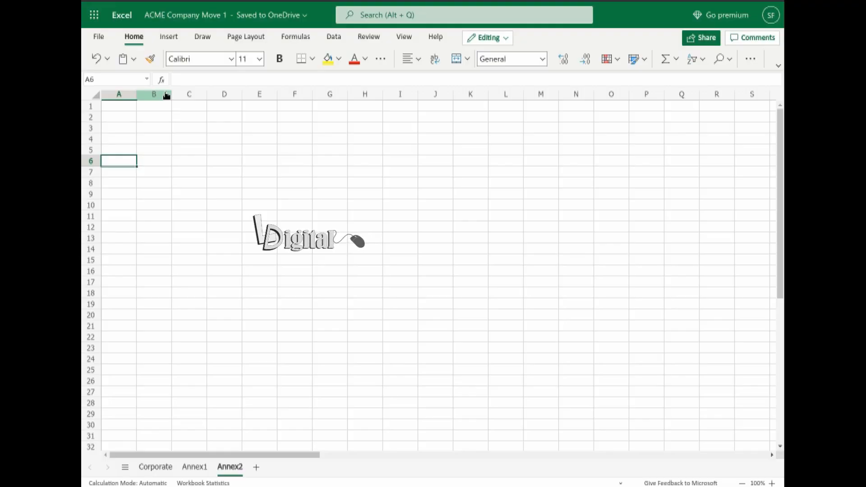
pyautogui.press('Up')
pyautogui.press('Up')
pyautogui.press('Up')
pyautogui.press('Up')
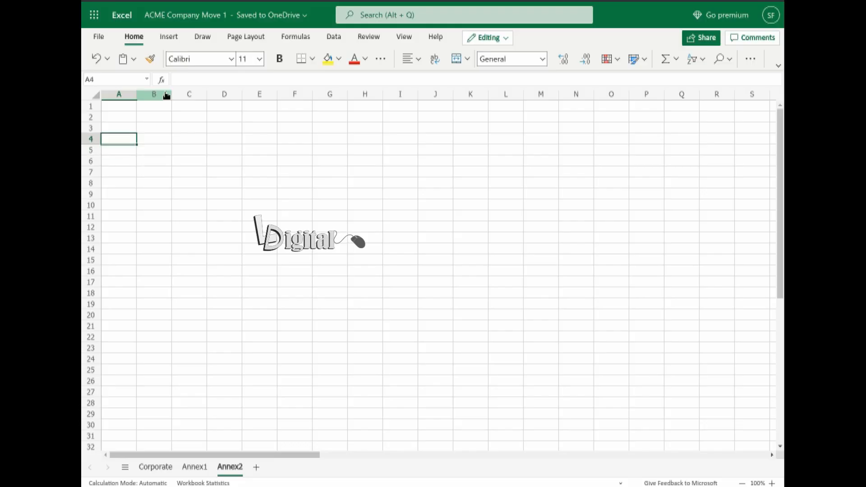
pyautogui.press('Up')
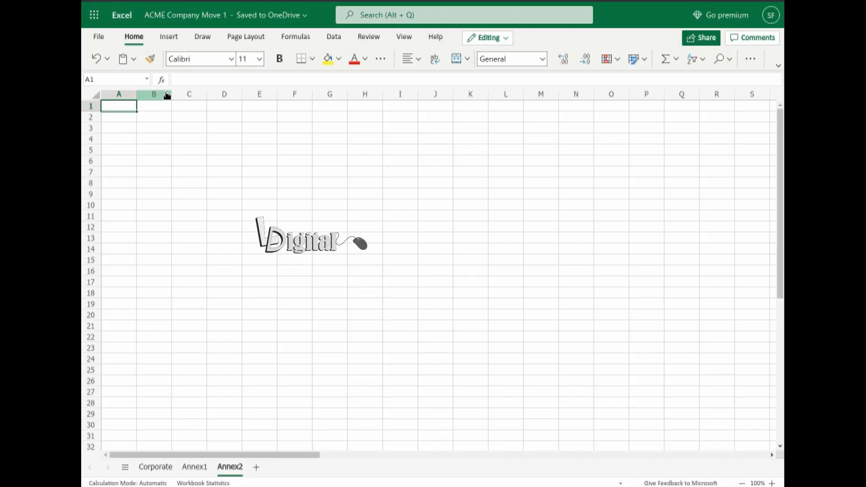
# Move the active cell down column A to A8 and across row 8 to F8.
pyautogui.press('Down')
pyautogui.press('Down')
pyautogui.press('Down')
pyautogui.press('Down')
pyautogui.press('Down')
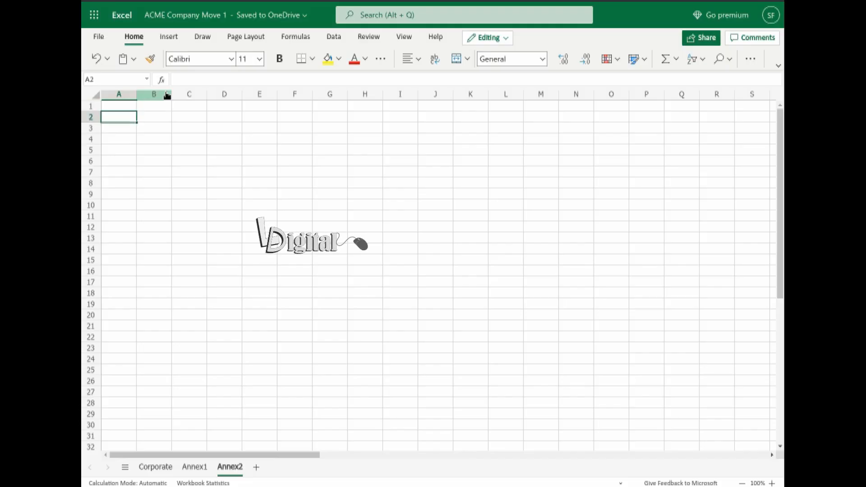
pyautogui.press('Down')
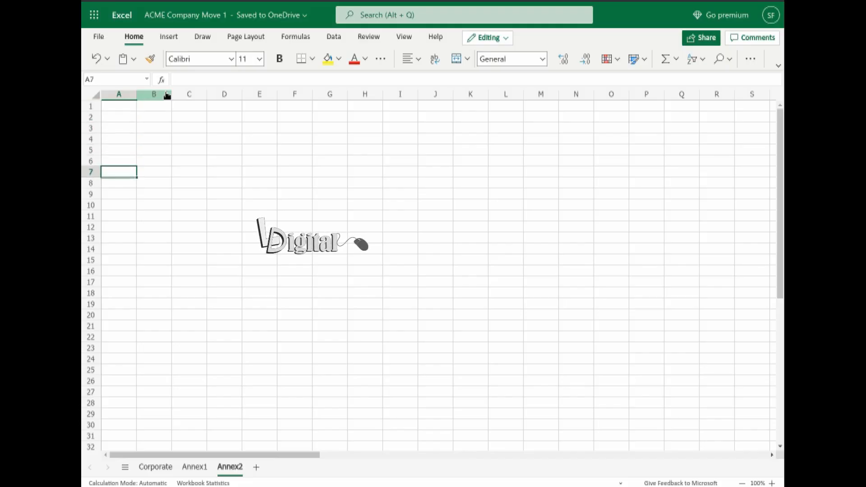
pyautogui.press('Down')
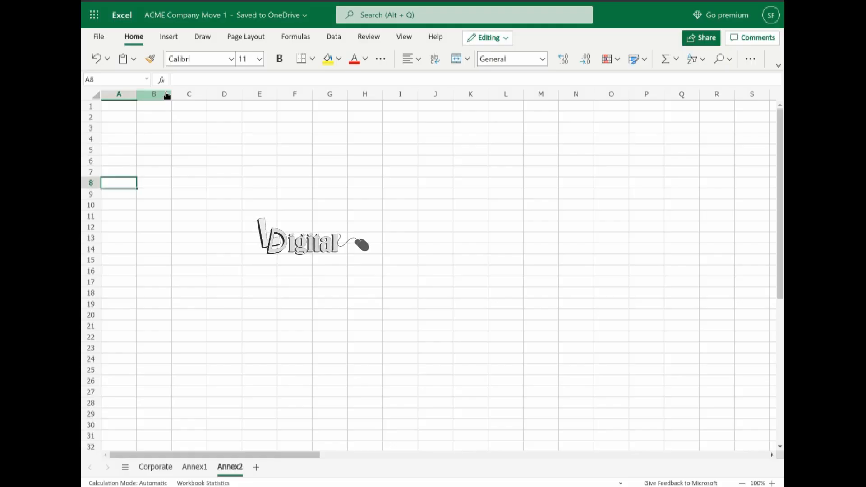
pyautogui.press('Right')
pyautogui.press('Right')
pyautogui.press('Right')
pyautogui.press('Right')
pyautogui.press('Right')
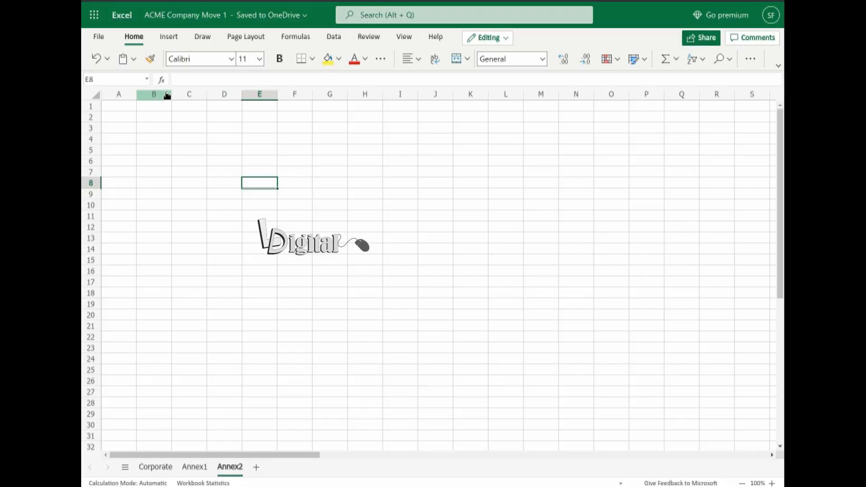
# Move the active cell up column F to F1 and along row 1 back to A1.
pyautogui.press('Up')
pyautogui.press('Up')
pyautogui.press('Up')
pyautogui.press('Up')
pyautogui.press('Up')
pyautogui.press('Up')
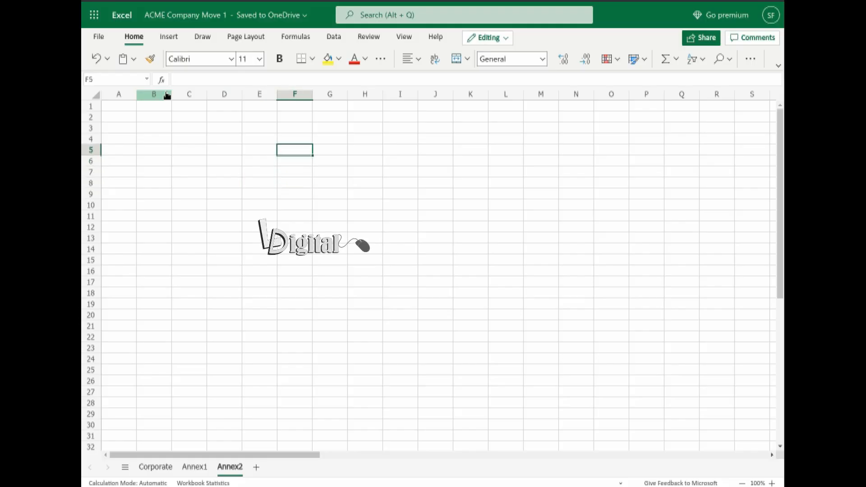
pyautogui.press('Up')
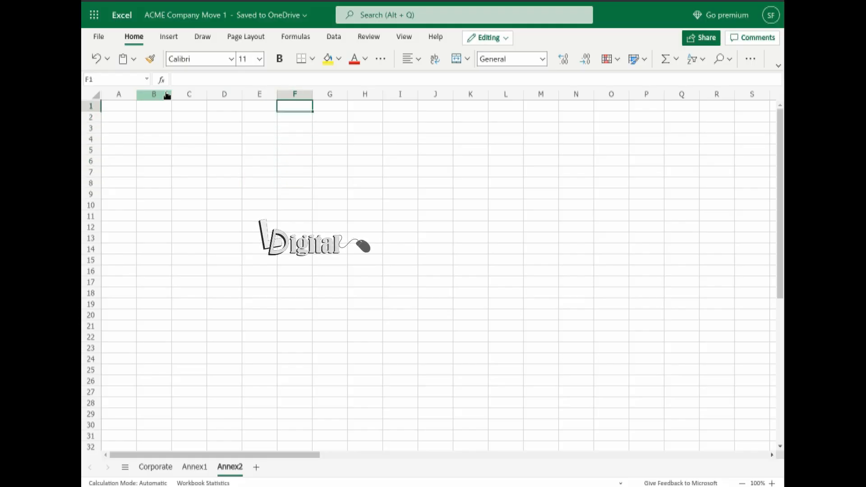
pyautogui.press('Left')
pyautogui.press('Left')
pyautogui.press('Left')
pyautogui.press('Left')
pyautogui.press('Left')
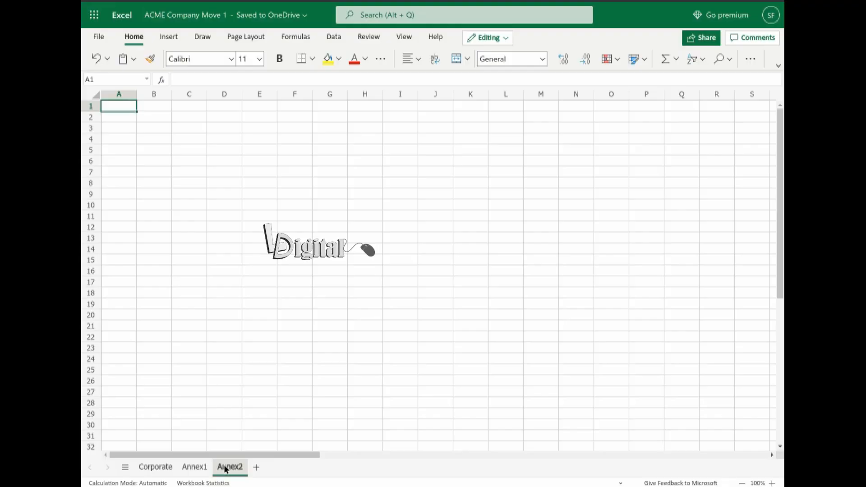
# Switch to the Corporate sheet, then Annex1, and return to Annex2.
pyautogui.click(171, 472)
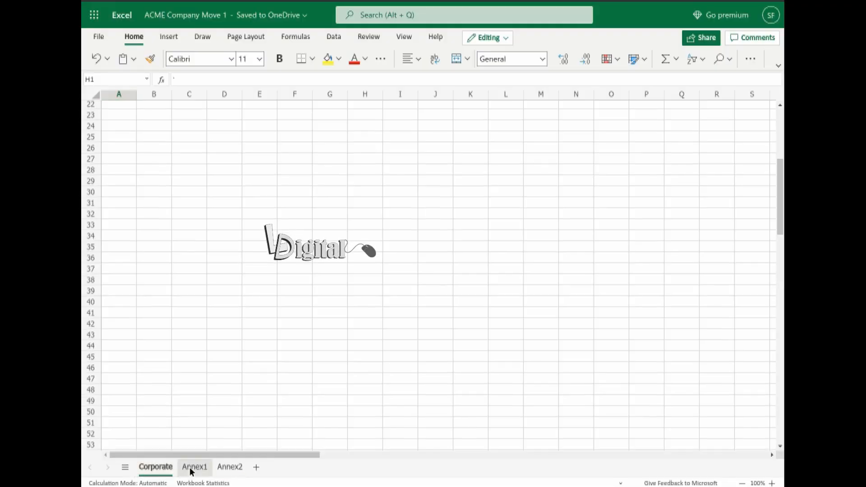
pyautogui.click(190, 472)
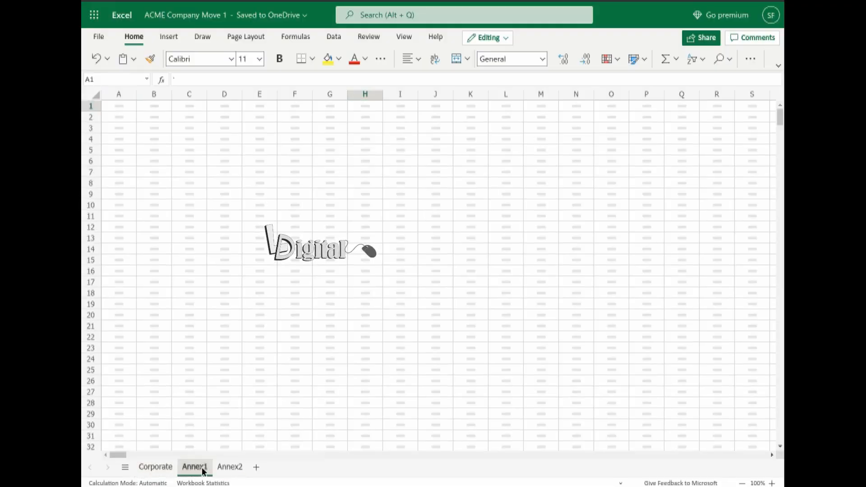
pyautogui.click(234, 472)
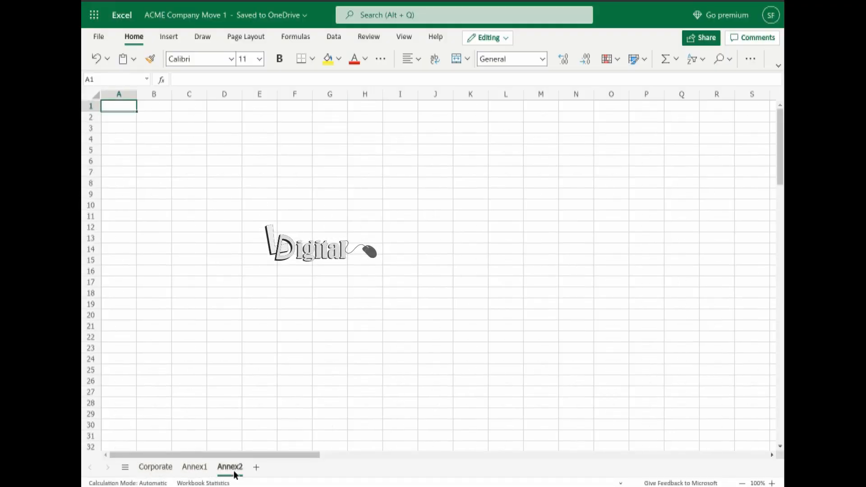
# Enter the column headings Name, Boxes, Date of Move and Cube in cells A1 to D1 of the Annex2 sheet.
pyautogui.click(113, 104)
pyautogui.doubleClick(113, 104)
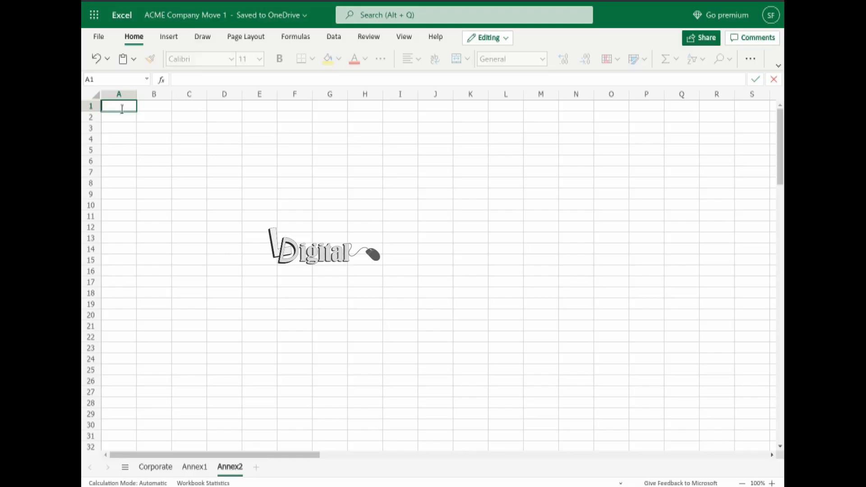
pyautogui.write('Name')
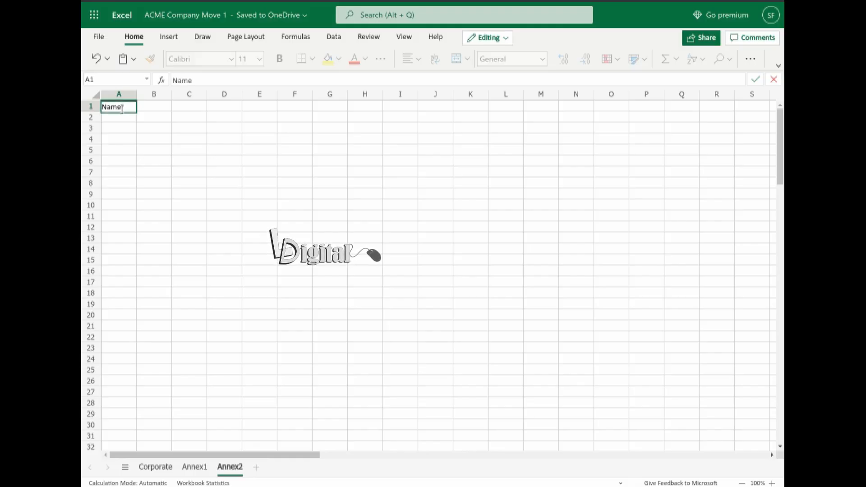
pyautogui.press('Tab')
pyautogui.write('Boxes')
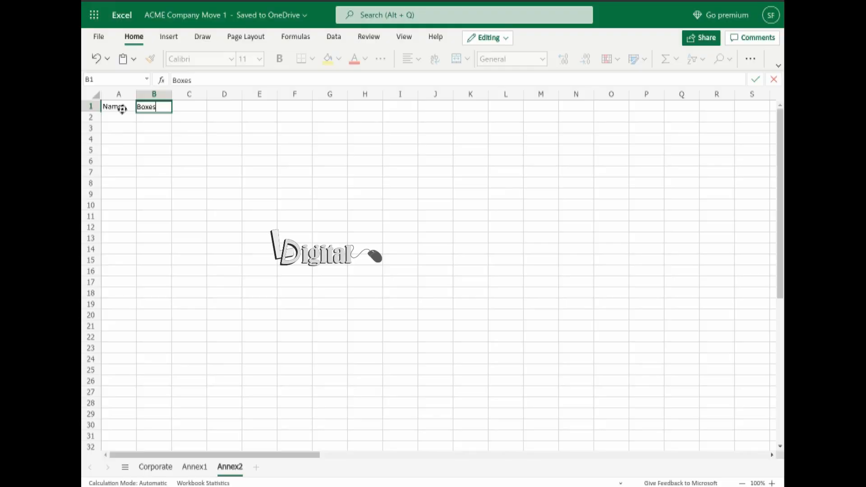
pyautogui.press('Tab')
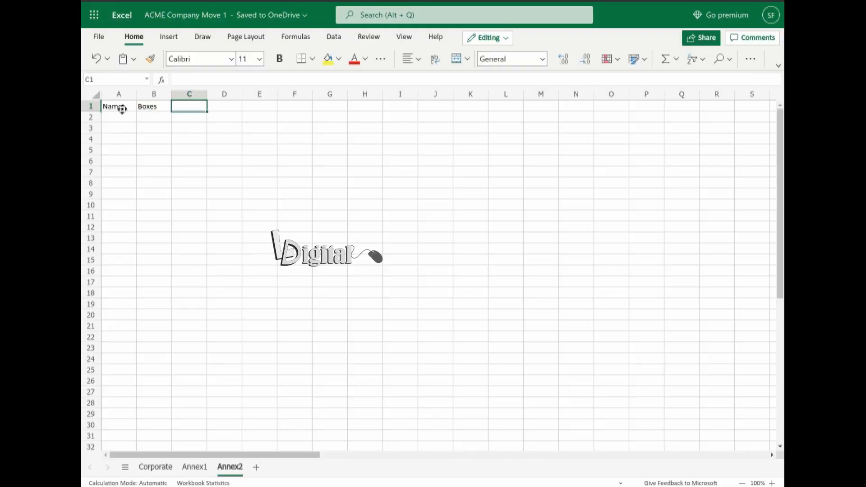
pyautogui.write('Date')
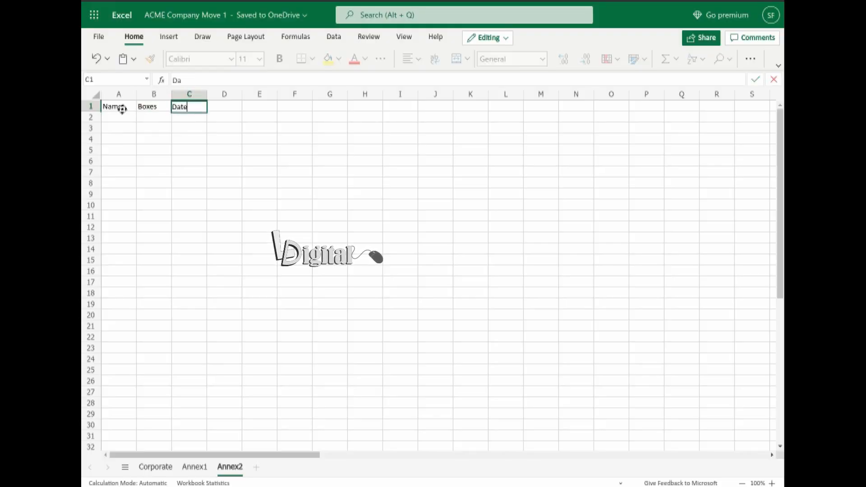
pyautogui.write(' of Move')
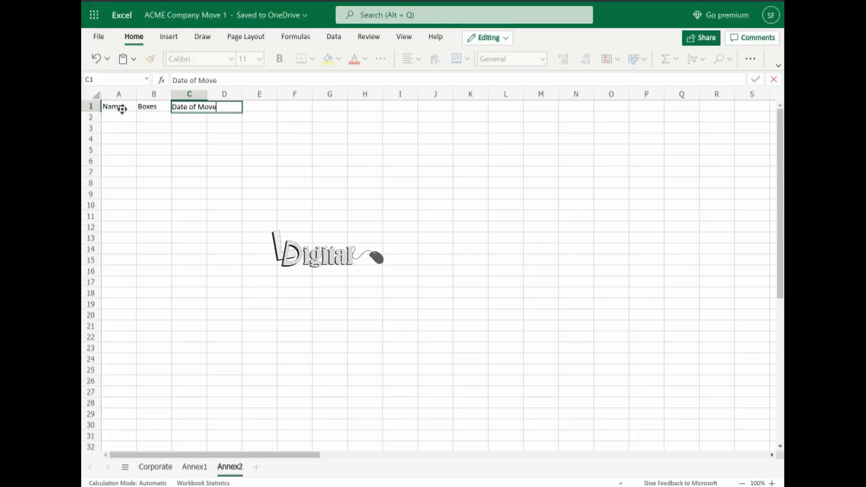
pyautogui.press('Tab')
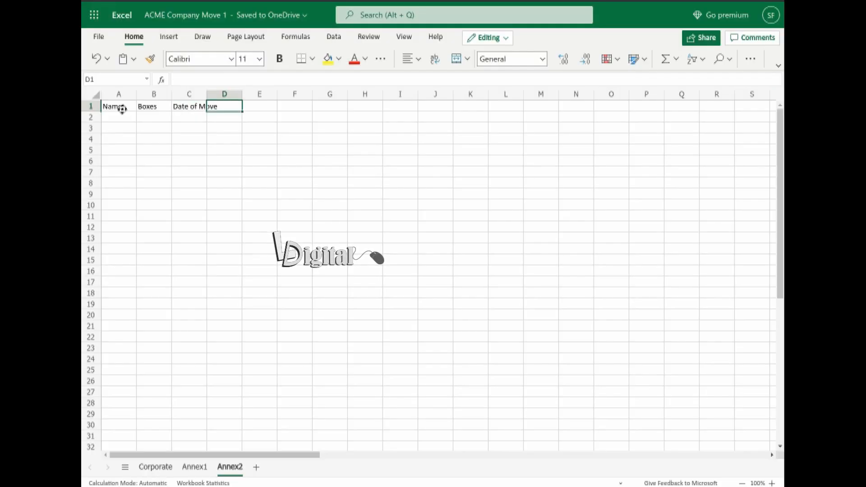
pyautogui.write('Cube')
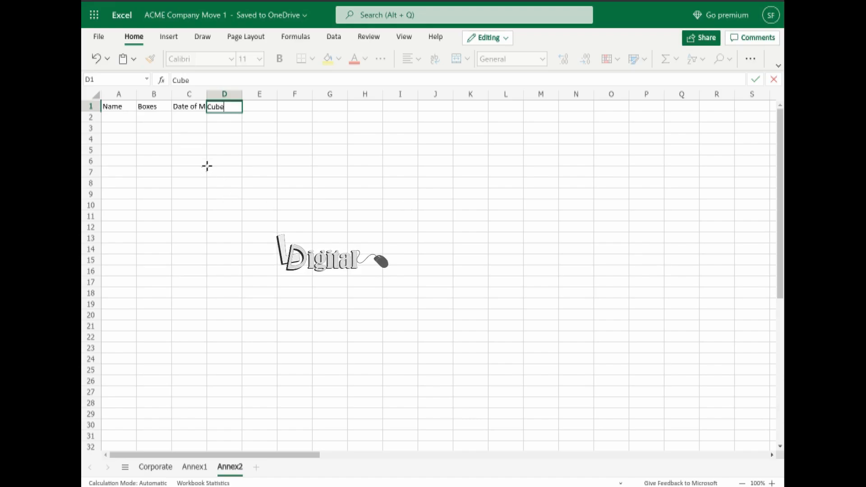
pyautogui.press('Tab')
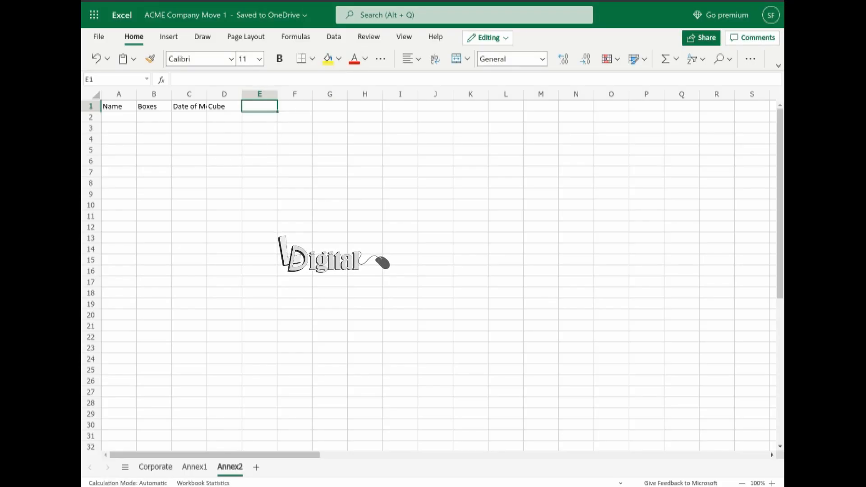
# Switch to the ACME Company Move workbook and review its Annex 2, Annex 1 and Corporate sheets.
pyautogui.click(388, 1)
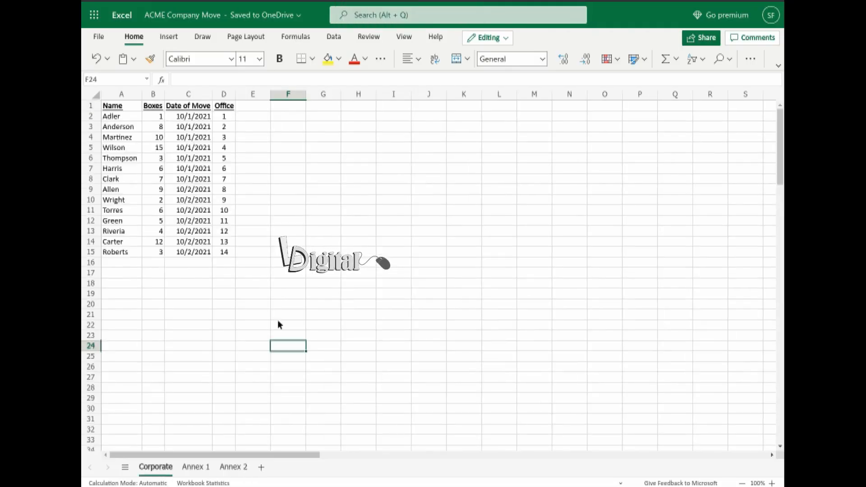
pyautogui.click(233, 467)
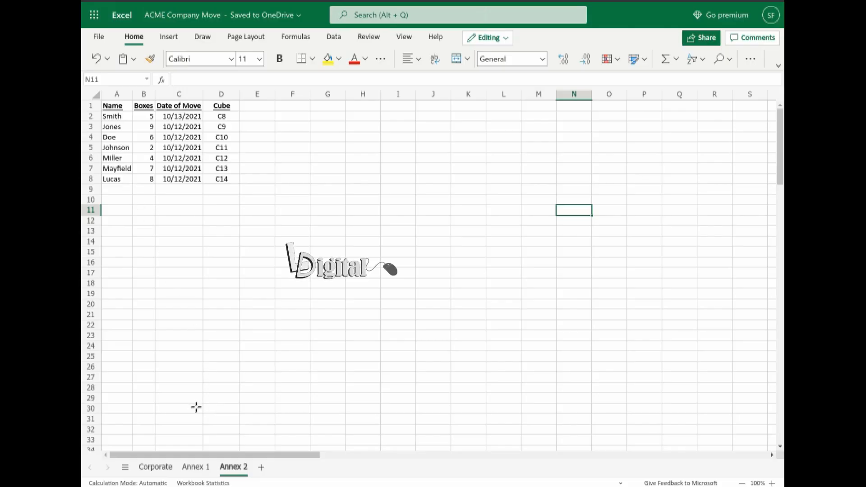
pyautogui.click(195, 467)
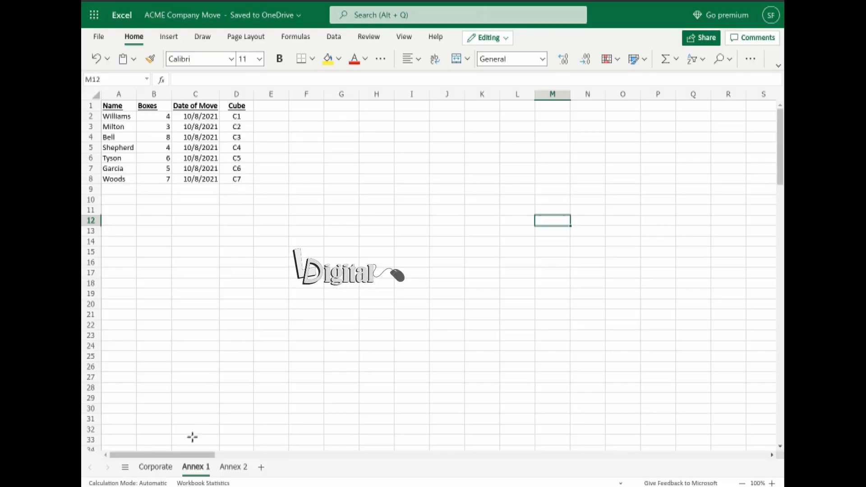
pyautogui.click(142, 469)
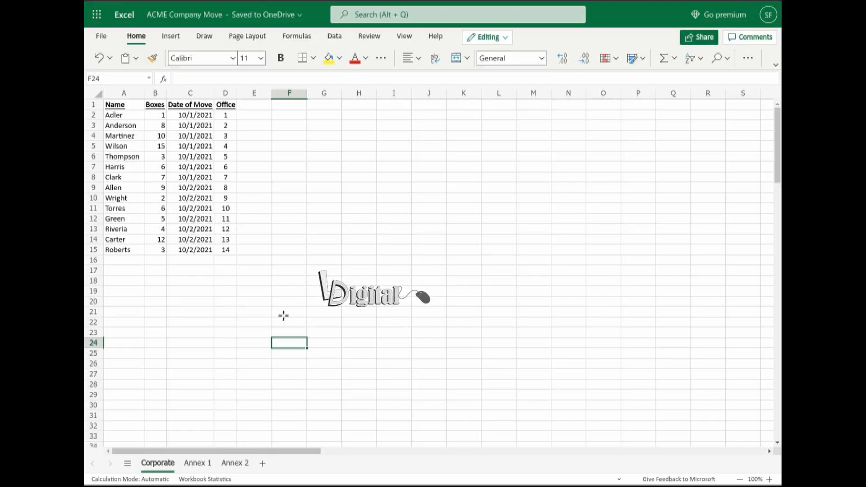
# On the Annex 2 sheet, total the Boxes column in cell B9 with the formula =B2+B3+B4+B5+B6+B7+B8.
pyautogui.click(239, 463)
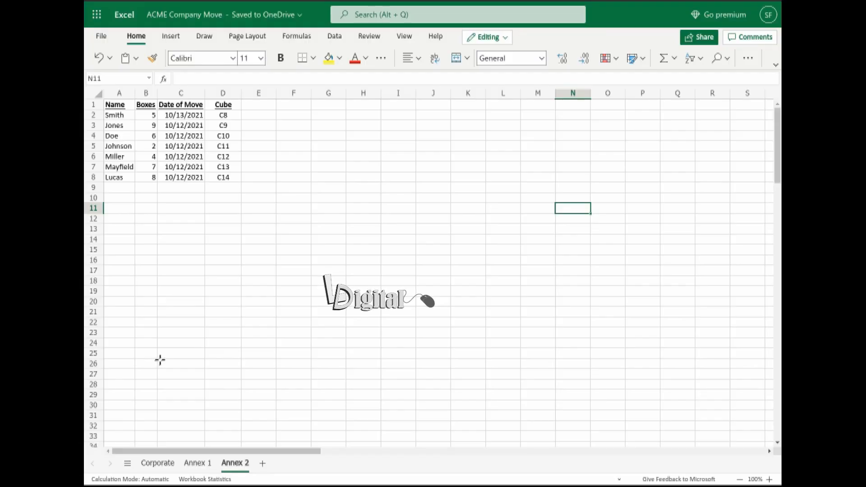
pyautogui.click(142, 187)
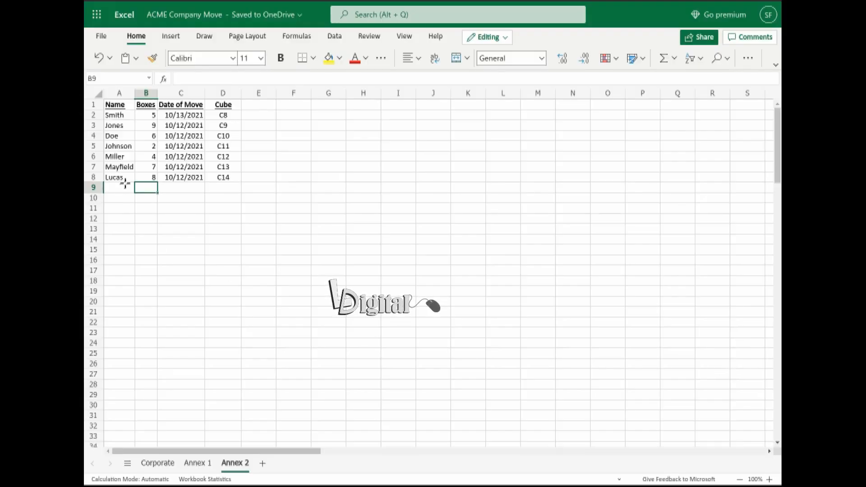
pyautogui.doubleClick(144, 186)
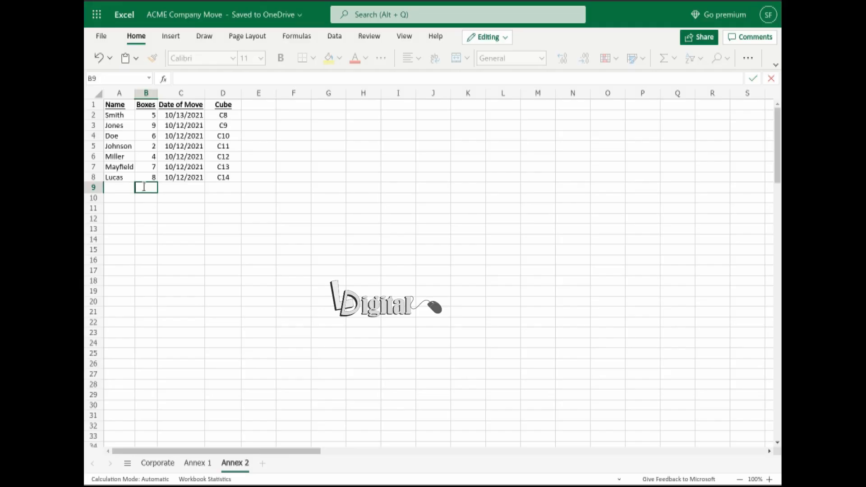
pyautogui.write('=')
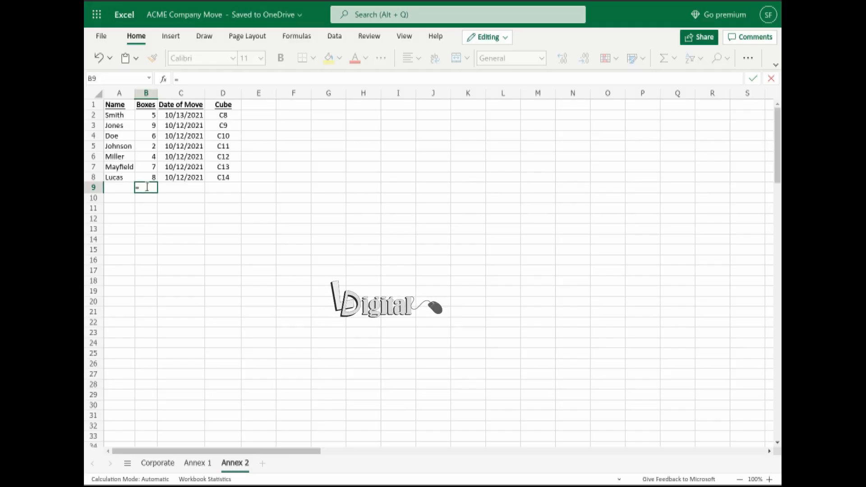
pyautogui.click(147, 114)
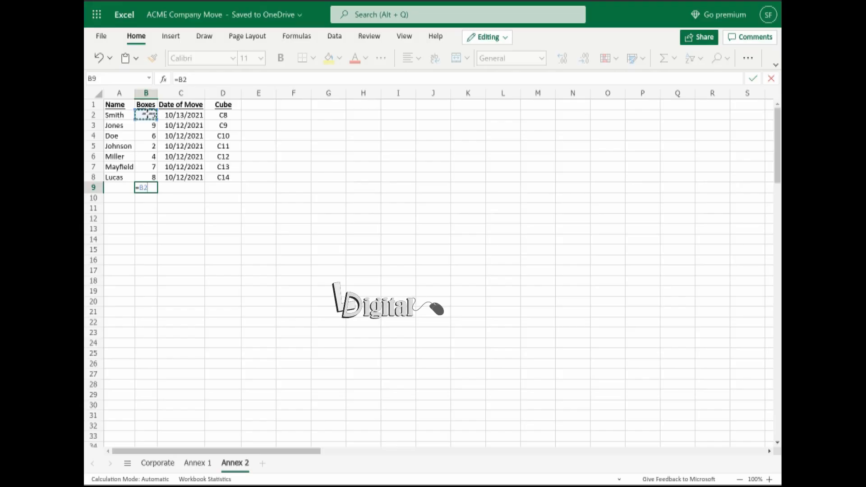
pyautogui.write('+')
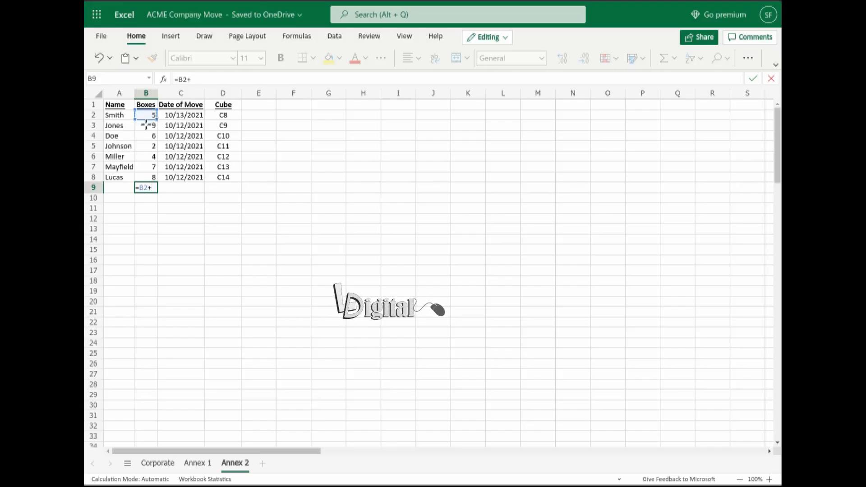
pyautogui.click(146, 125)
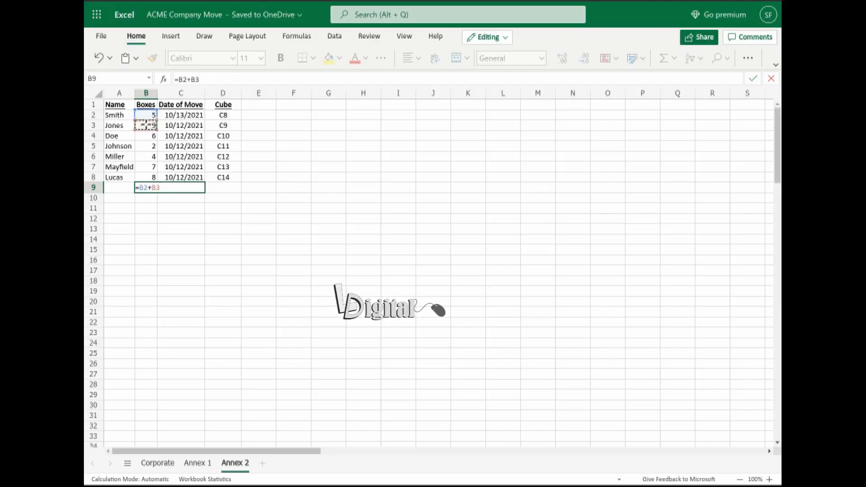
pyautogui.write('+')
pyautogui.click(146, 136)
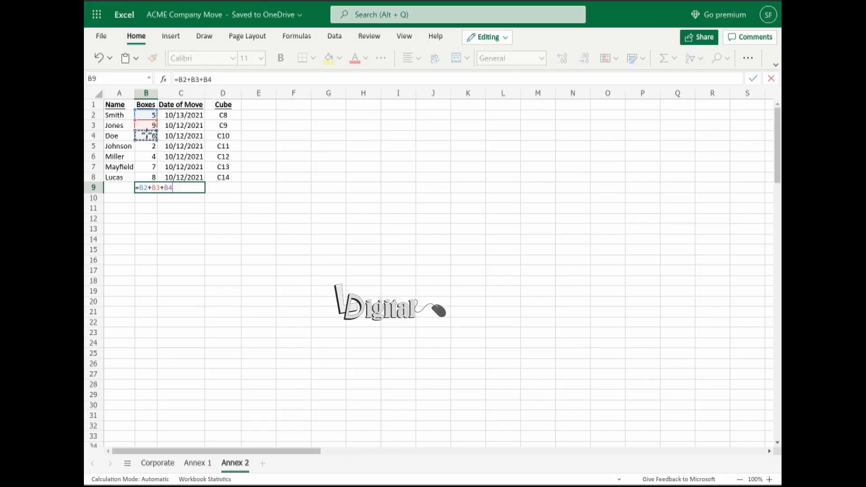
pyautogui.write('+')
pyautogui.click(146, 146)
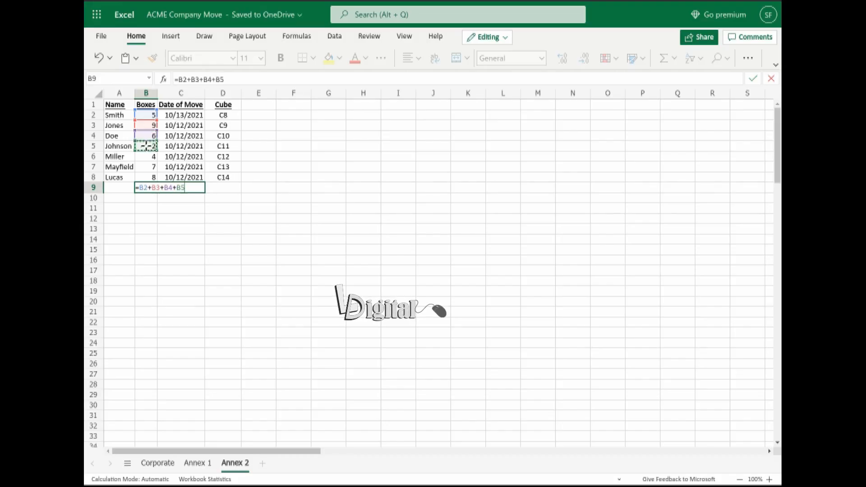
pyautogui.write('+')
pyautogui.click(146, 156)
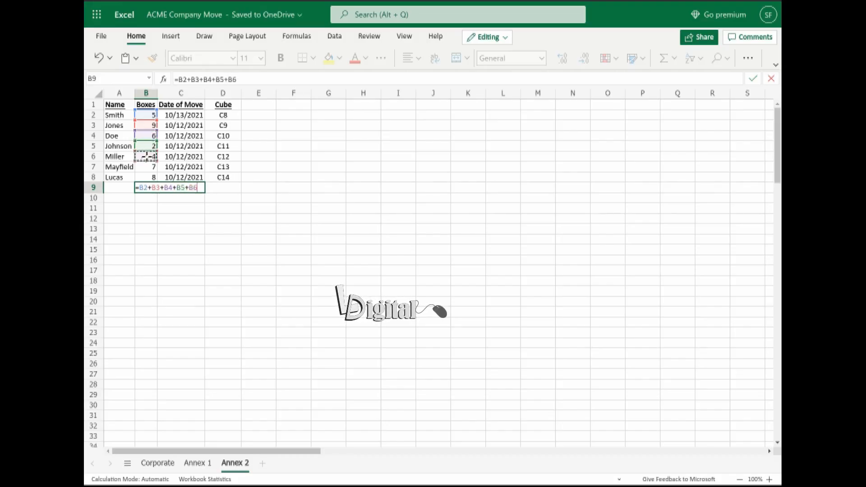
pyautogui.write('+')
pyautogui.click(149, 166)
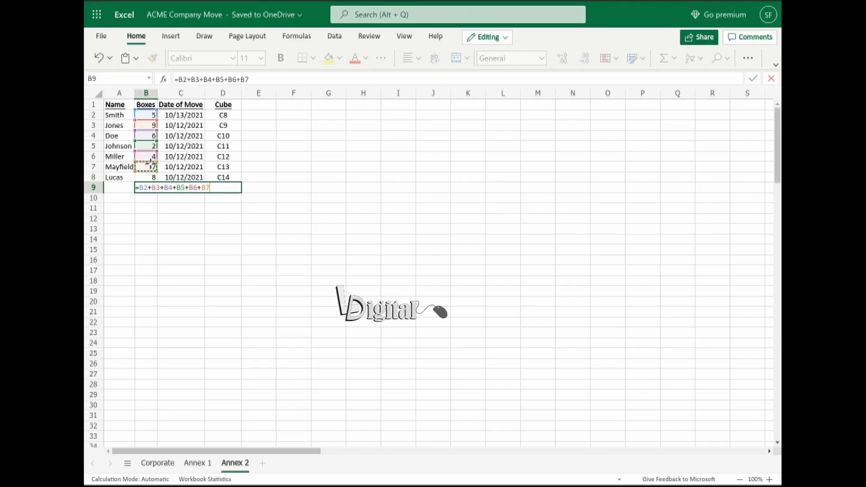
pyautogui.write('+')
pyautogui.click(149, 176)
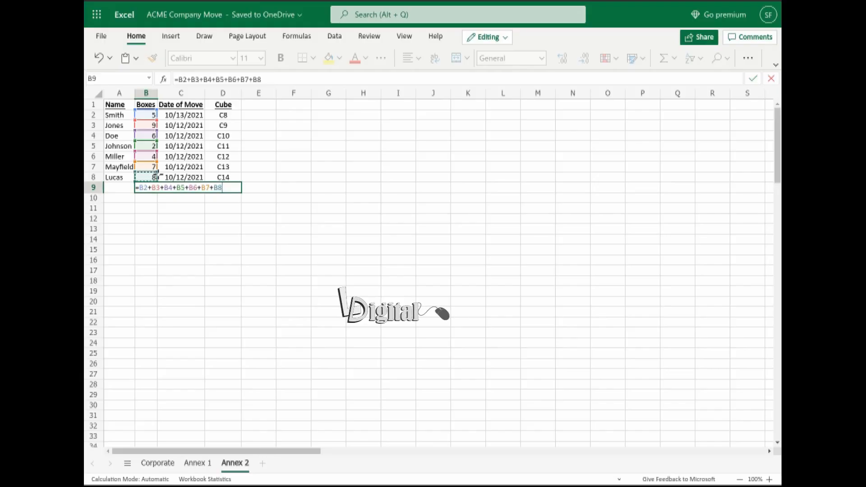
pyautogui.press('Return')
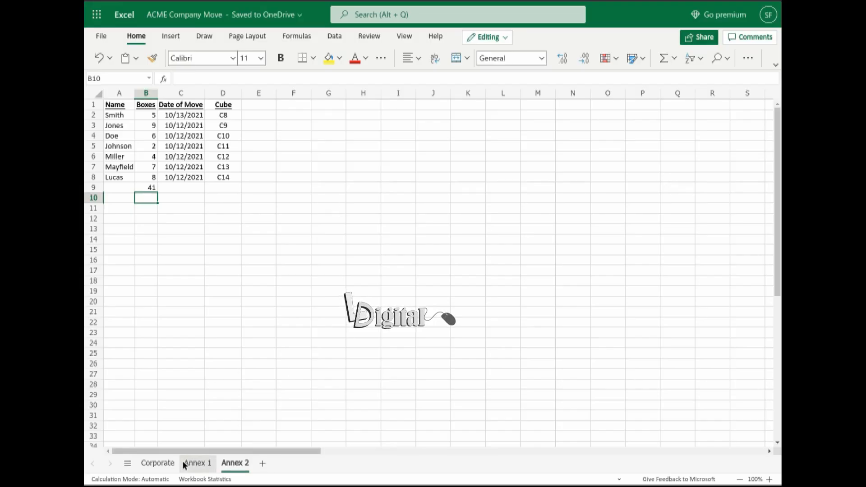
# On the Annex 1 sheet, add up the box counts in cell B9 with the formula =B2+B3+B4+B5+B6+B7+B8.
pyautogui.click(196, 463)
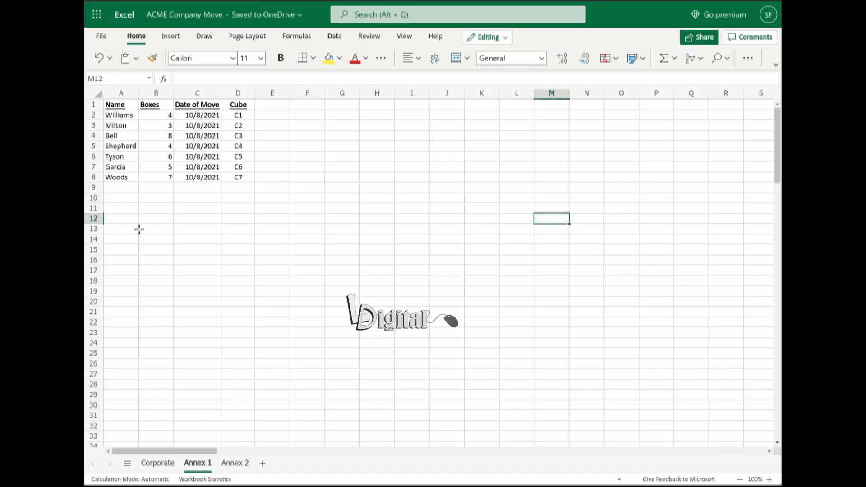
pyautogui.click(156, 186)
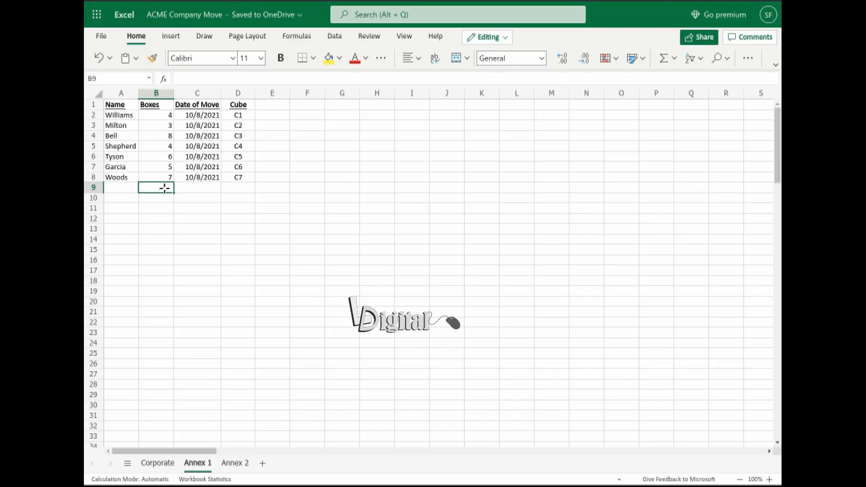
pyautogui.write('=')
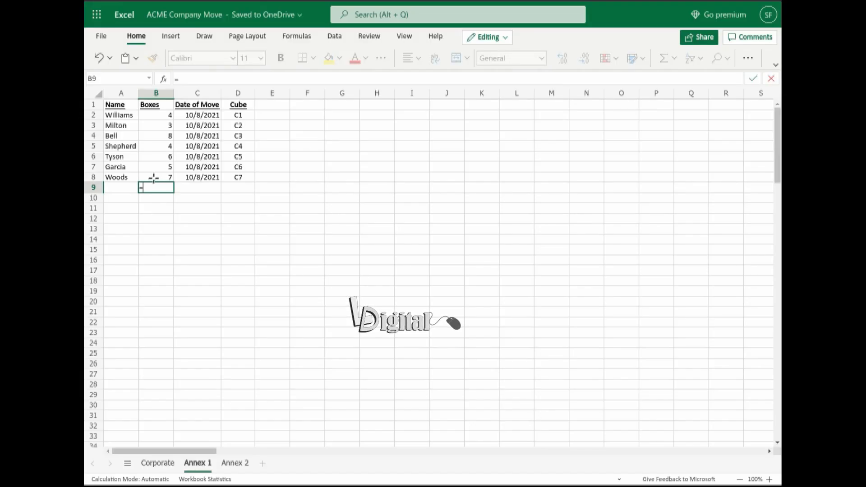
pyautogui.click(160, 117)
pyautogui.write('+')
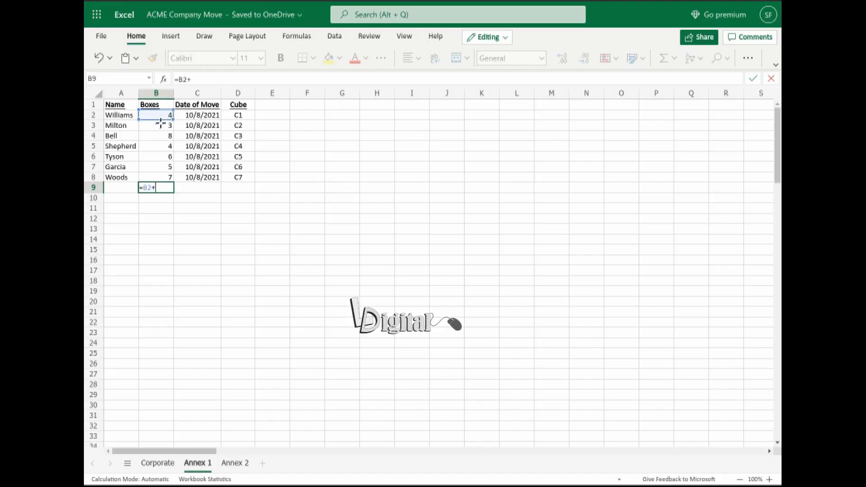
pyautogui.click(161, 126)
pyautogui.write('+')
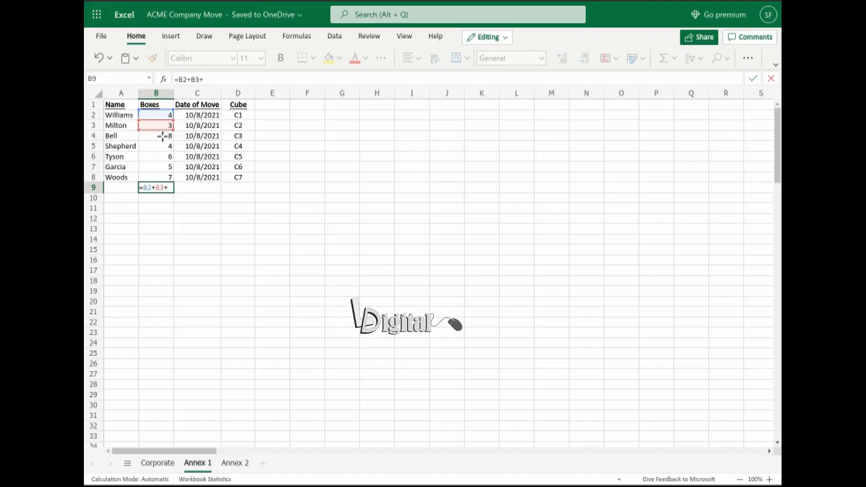
pyautogui.click(163, 136)
pyautogui.write('+')
pyautogui.click(164, 146)
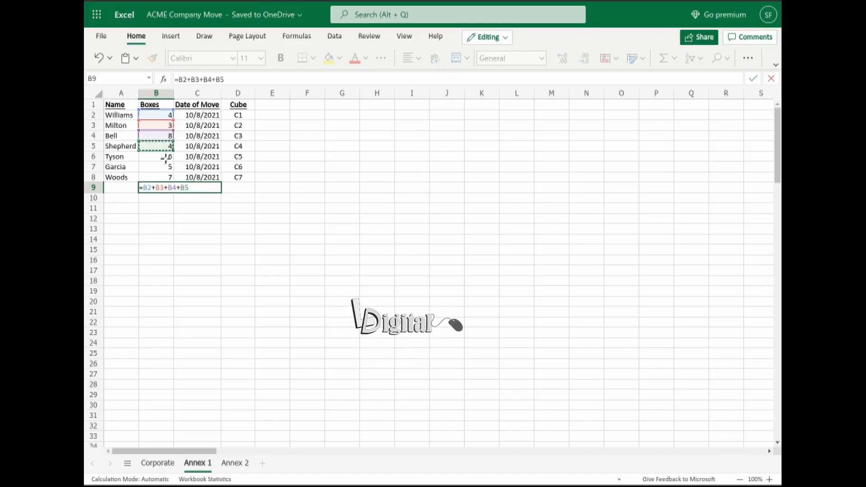
pyautogui.write('+')
pyautogui.click(166, 157)
pyautogui.write('+')
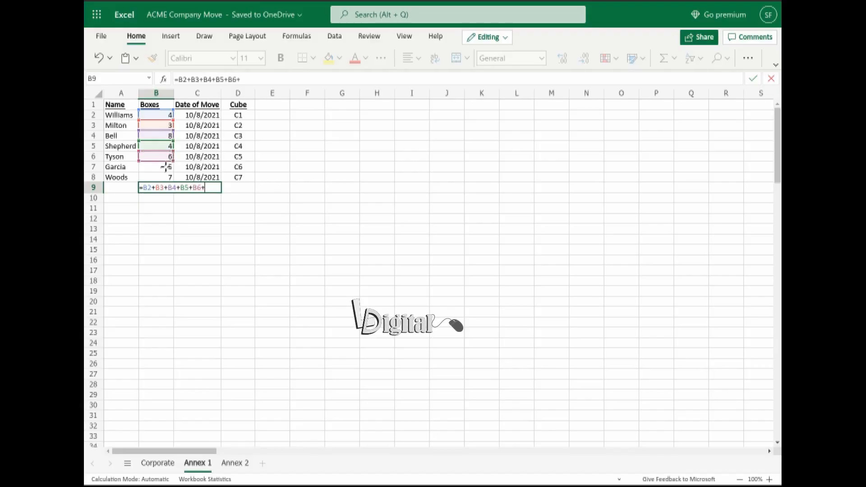
pyautogui.click(166, 167)
pyautogui.write('+')
pyautogui.click(167, 178)
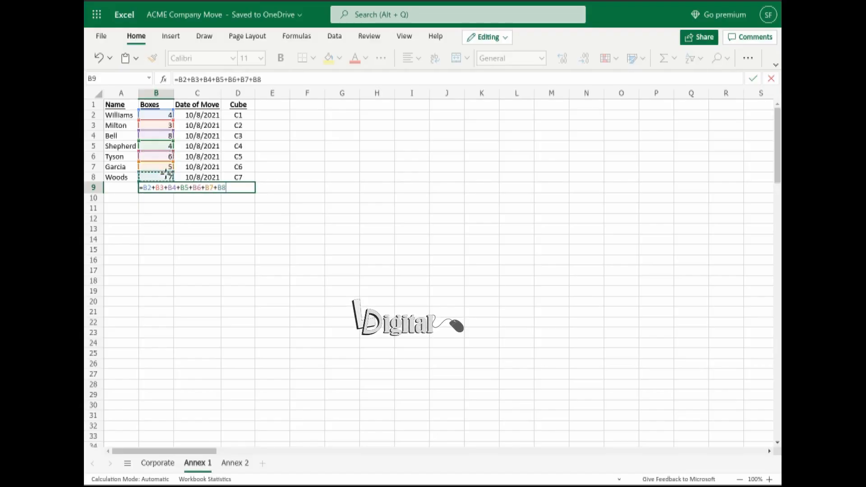
pyautogui.press('Return')
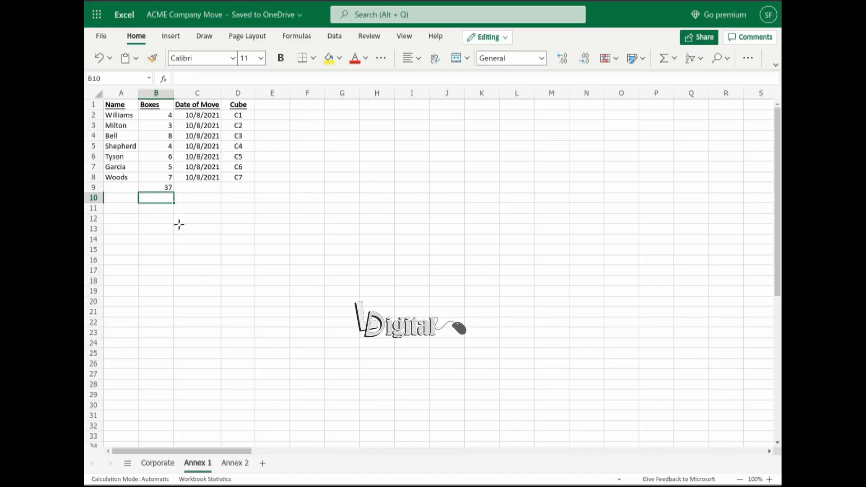
# On the Corporate sheet, calculate the grand total of boxes in cell B18 with the formula =B16+'Annex 1'!B9+'Annex 2'!B9.
pyautogui.click(153, 465)
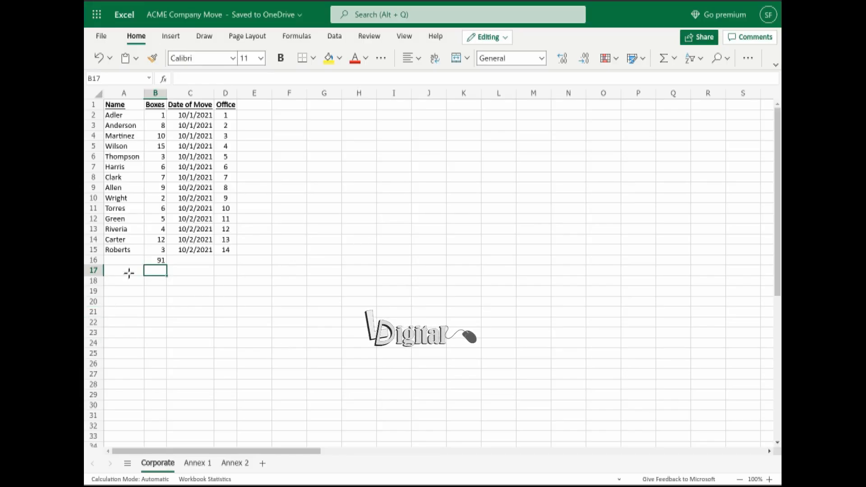
pyautogui.click(161, 281)
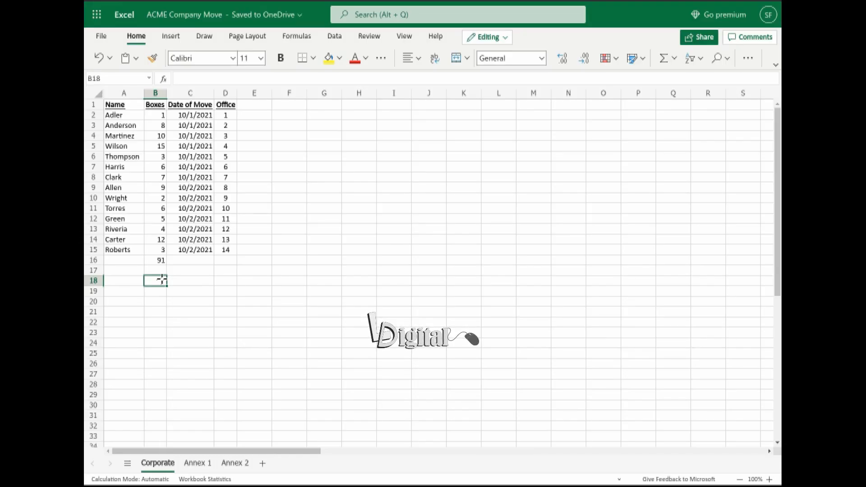
pyautogui.write('=')
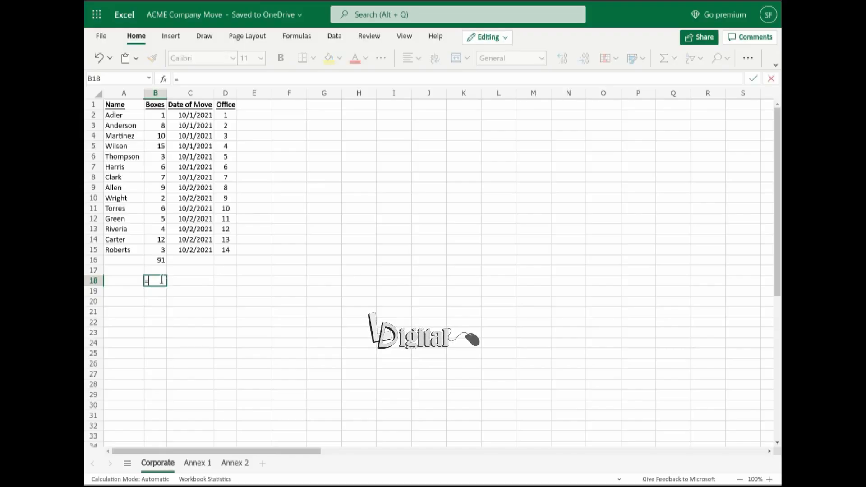
pyautogui.click(154, 257)
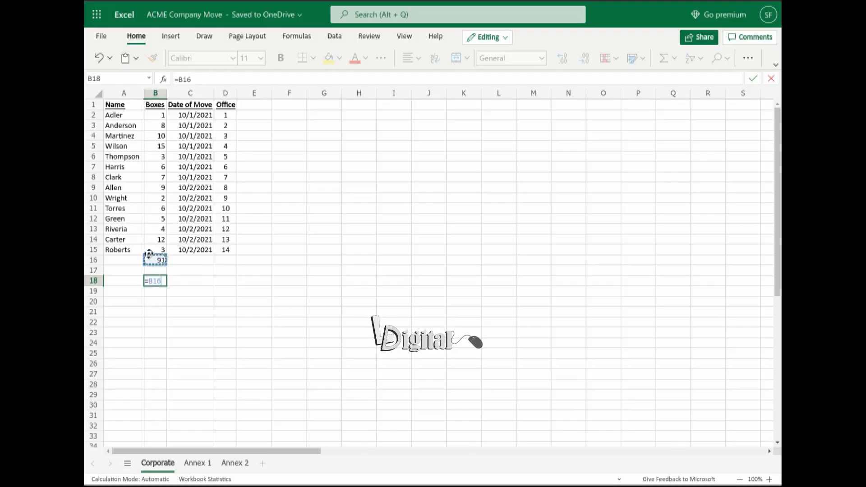
pyautogui.write('+')
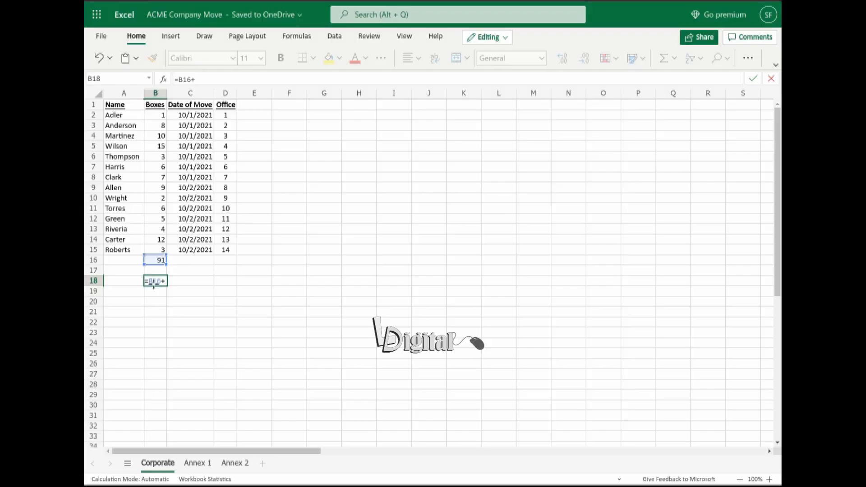
pyautogui.click(200, 464)
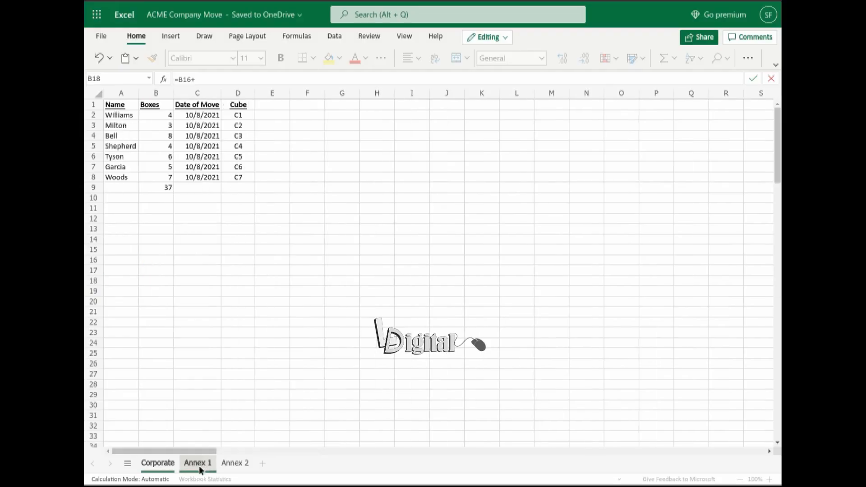
pyautogui.click(160, 187)
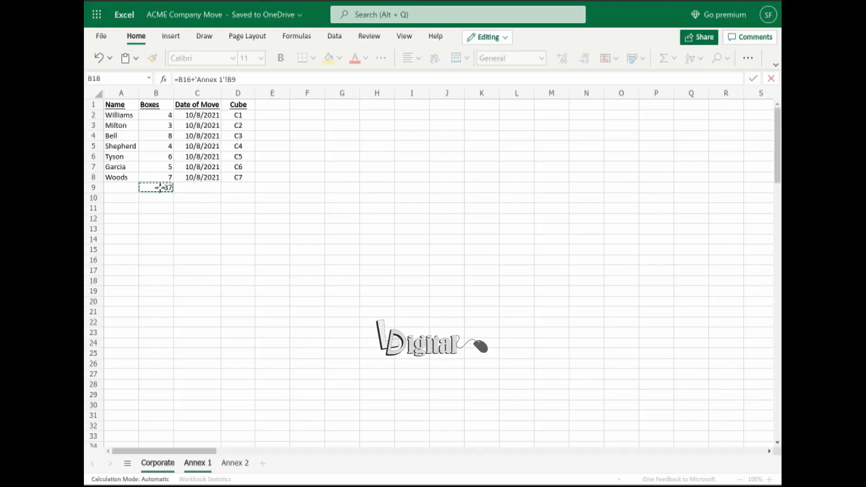
pyautogui.write('+')
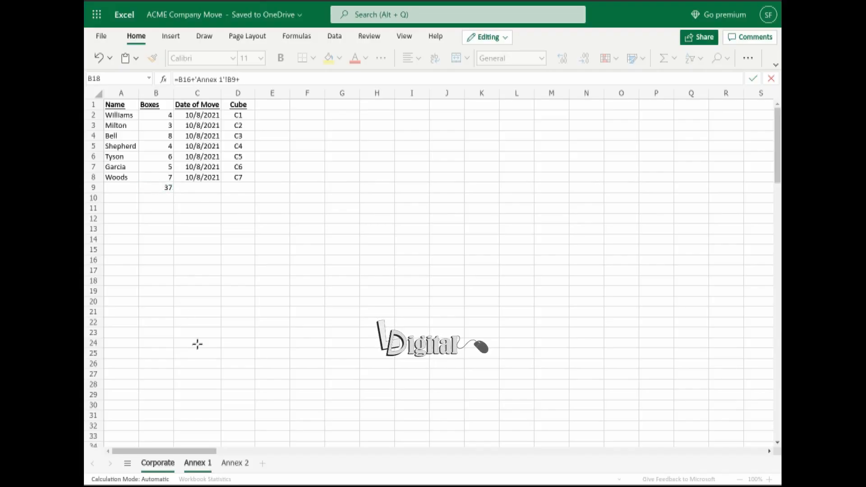
pyautogui.click(235, 464)
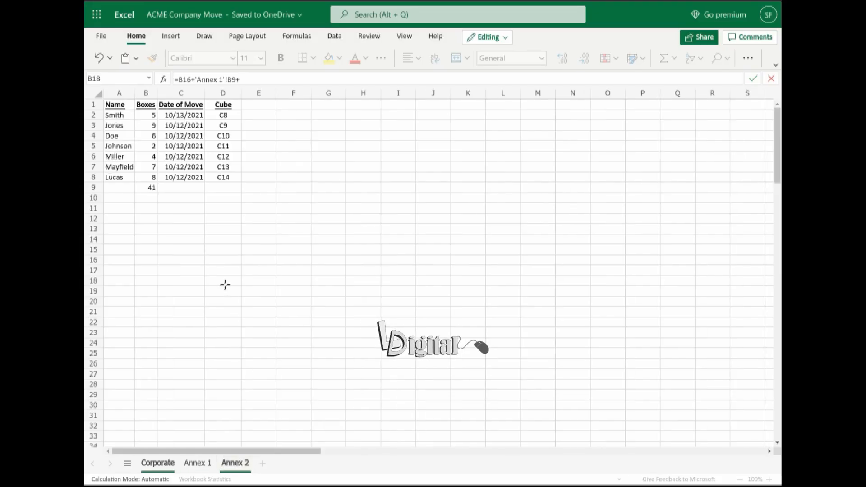
pyautogui.click(149, 186)
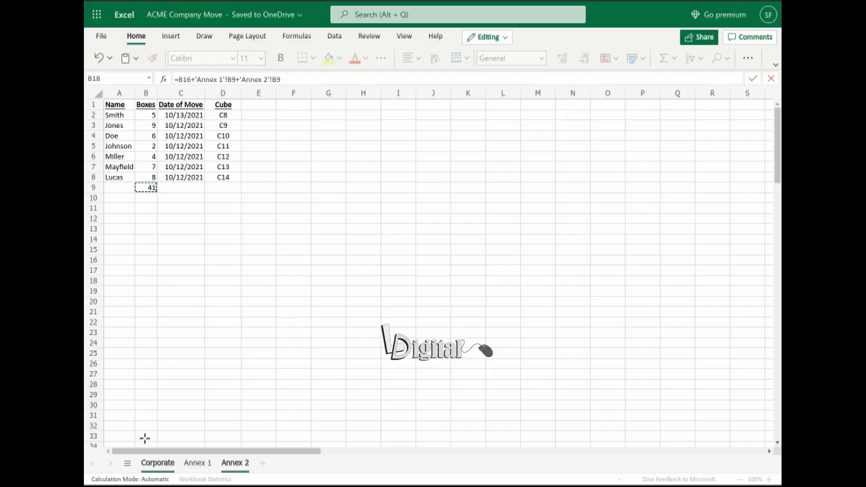
pyautogui.press('Return')
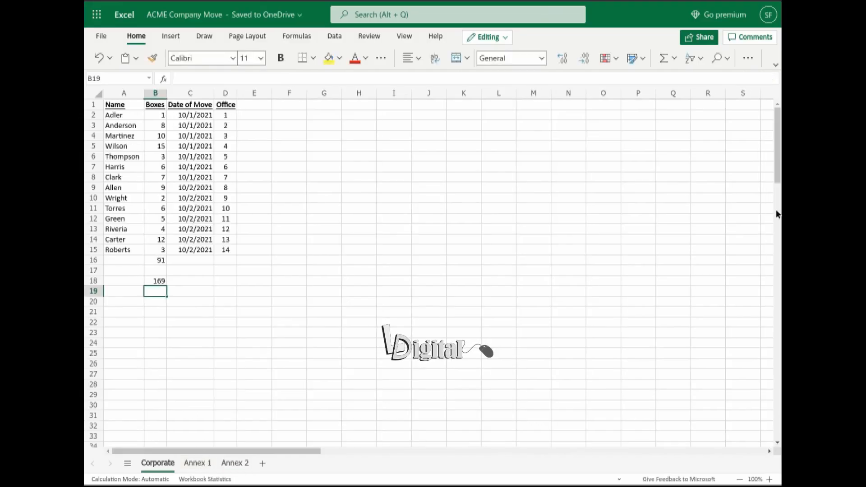
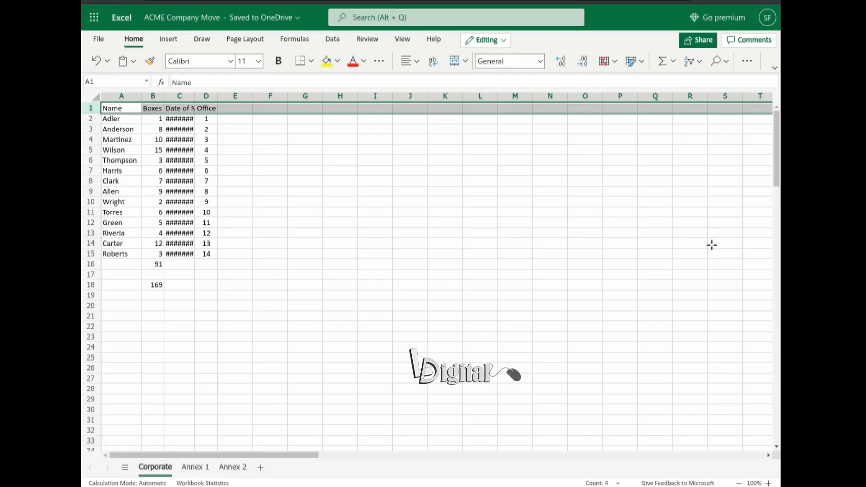
# On the Annex 2 sheet, make the heading row bold and underlined.
pyautogui.click(231, 468)
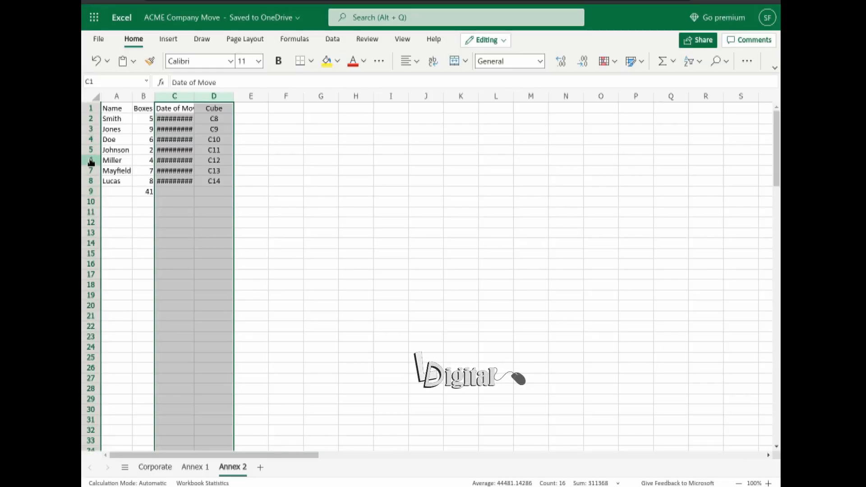
pyautogui.click(88, 108)
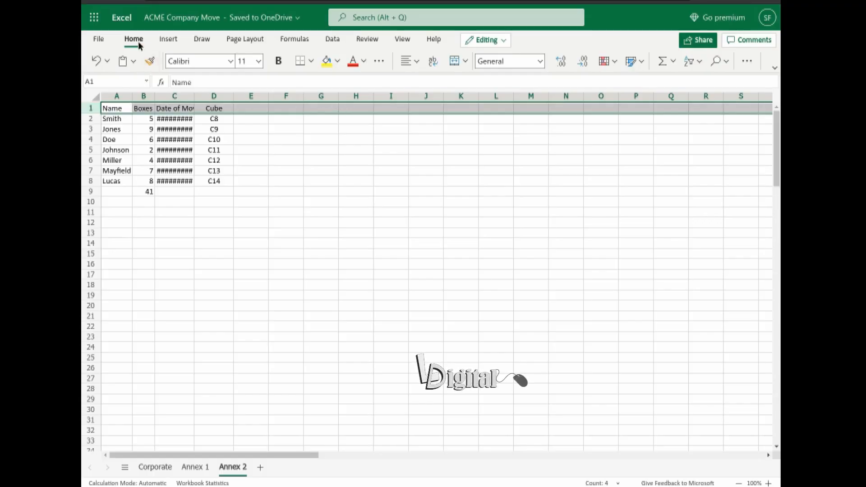
pyautogui.click(278, 63)
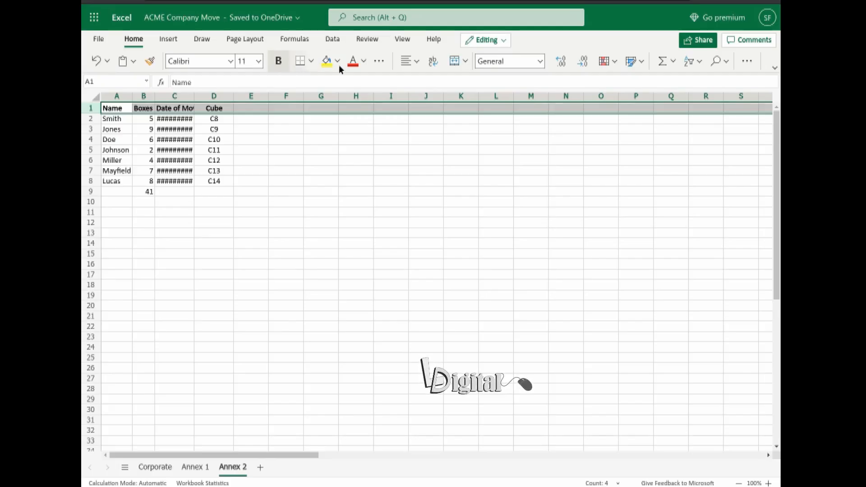
pyautogui.click(379, 63)
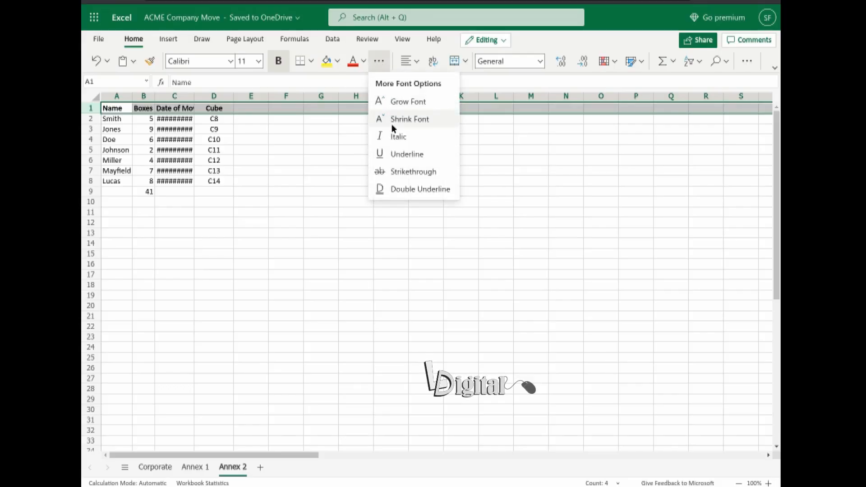
pyautogui.click(403, 154)
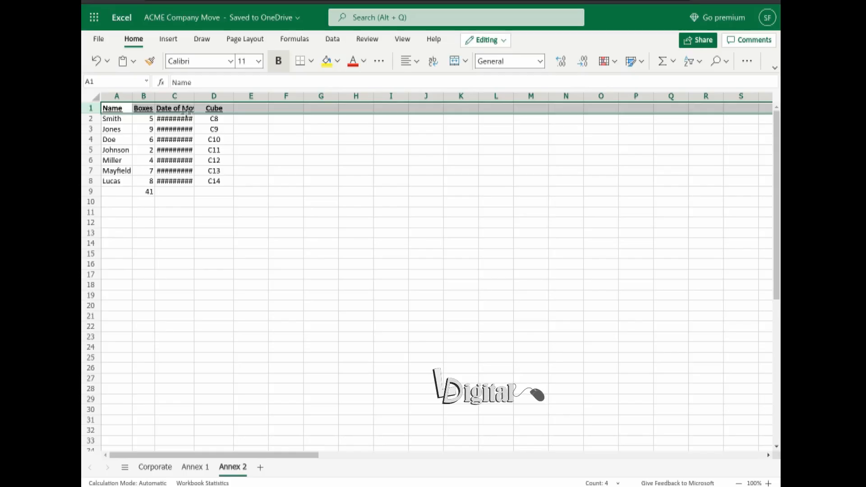
# Fit all column widths on the Annex 2 sheet to their contents and apply all borders to cells A1 to D8.
pyautogui.click(90, 95)
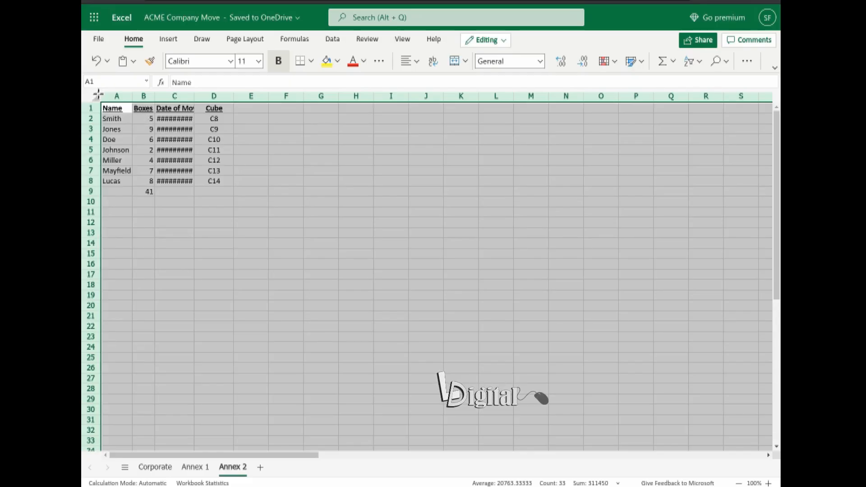
pyautogui.doubleClick(130, 96)
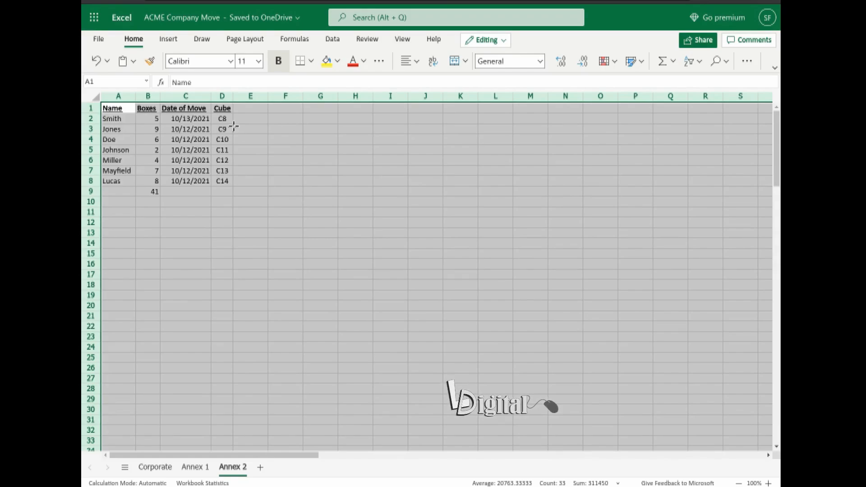
pyautogui.click(108, 107)
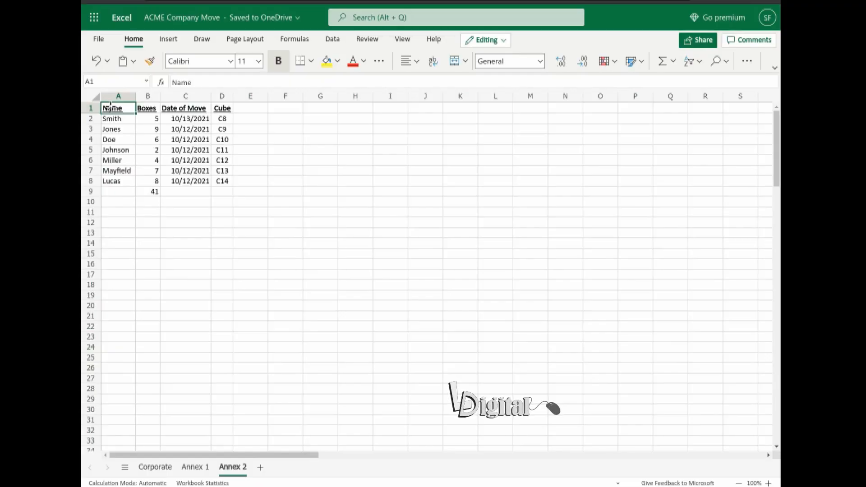
pyautogui.moveTo(110, 104); pyautogui.dragTo(219, 177)
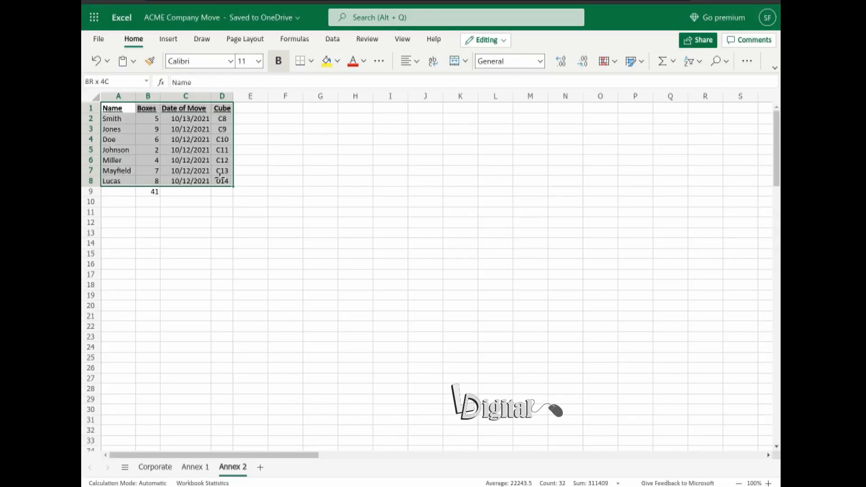
pyautogui.moveTo(221, 177); pyautogui.dragTo(222, 179)
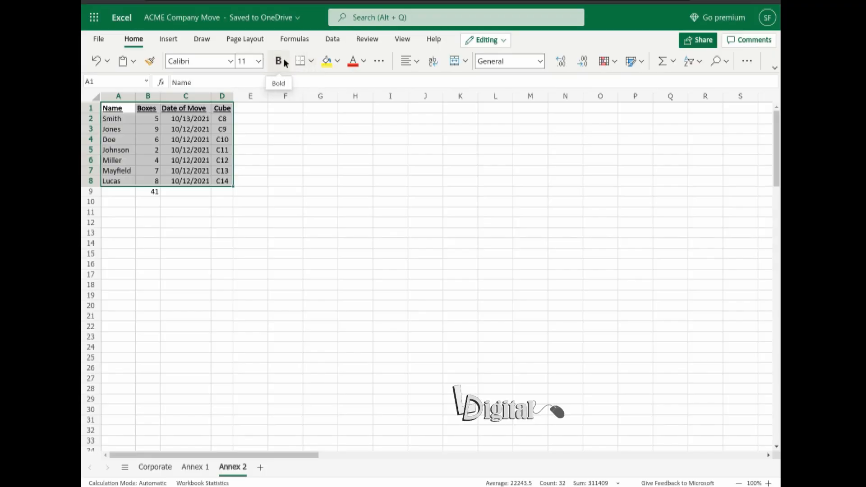
pyautogui.click(312, 63)
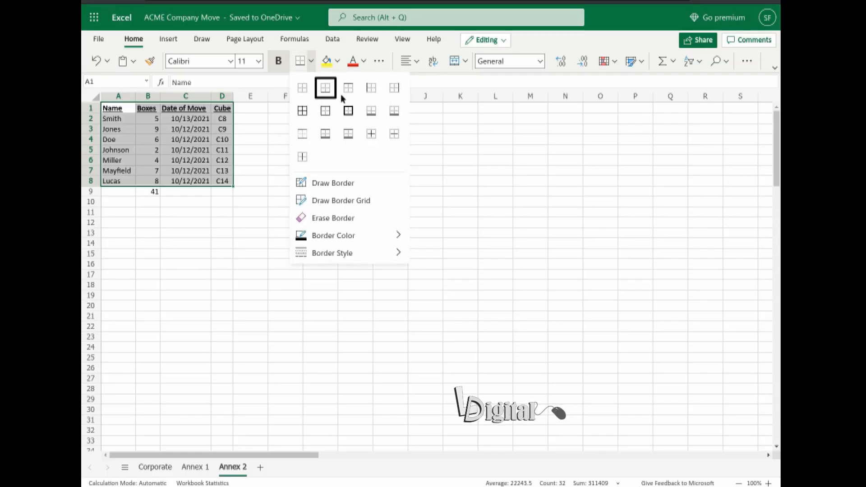
pyautogui.click(299, 112)
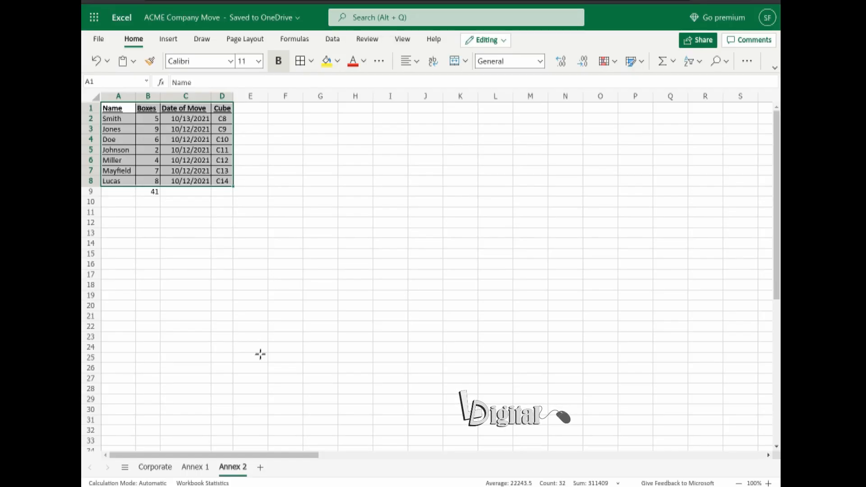
# On the Annex 1 sheet, format the heading row as bold and underlined.
pyautogui.click(195, 467)
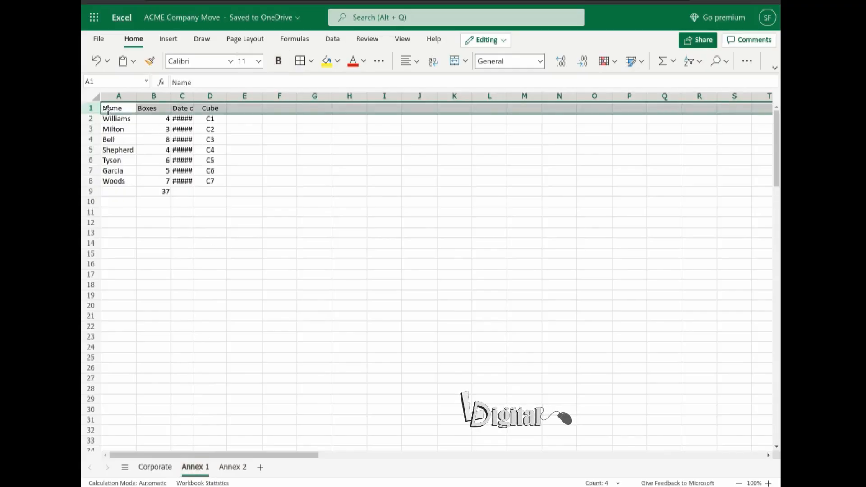
pyautogui.click(91, 109)
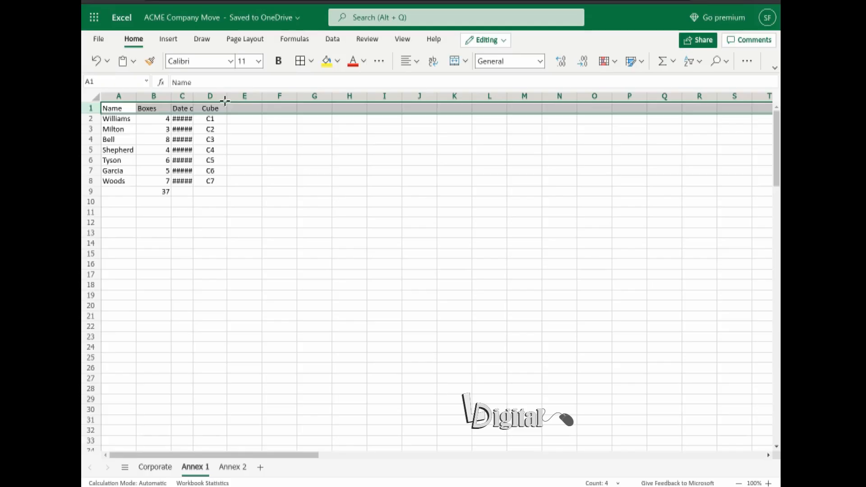
pyautogui.click(278, 62)
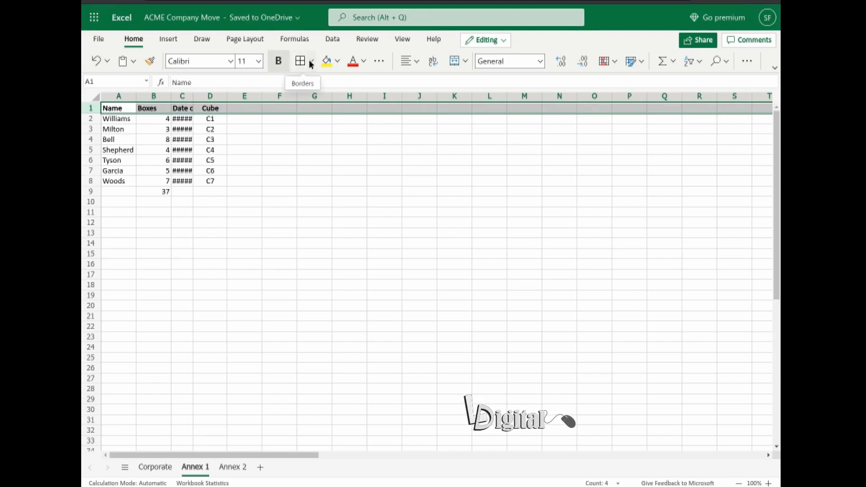
pyautogui.click(379, 61)
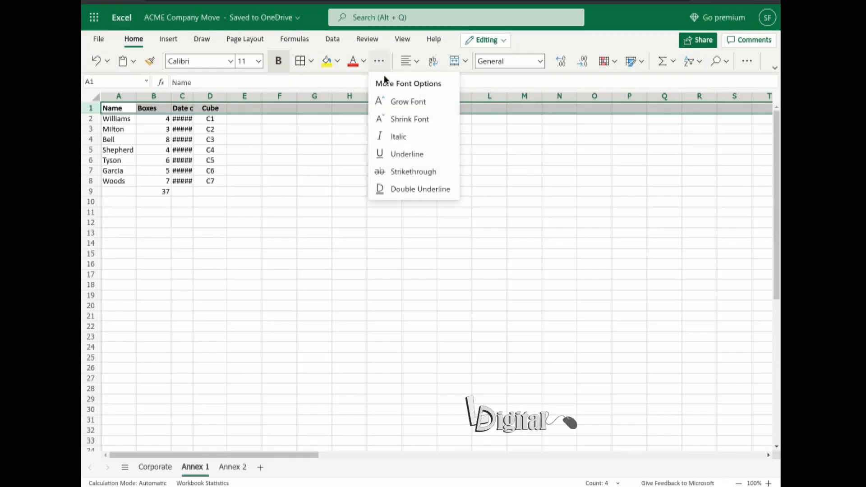
pyautogui.click(396, 154)
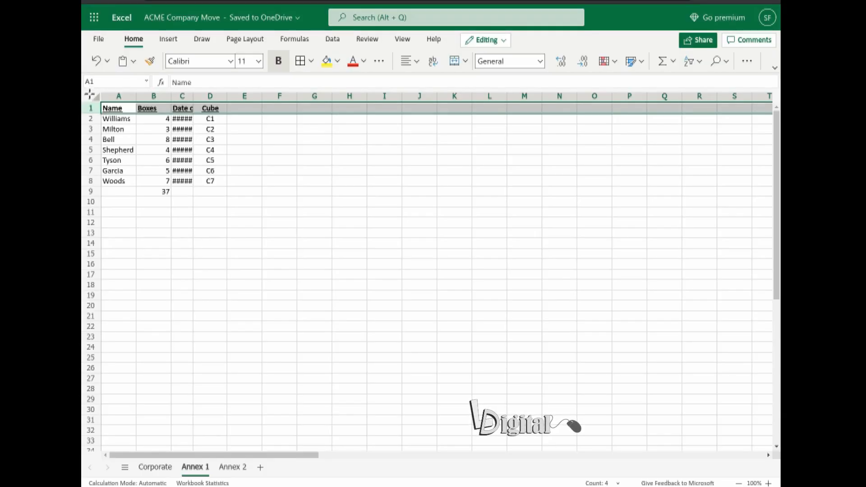
# Autofit every column on the Annex 1 sheet and add all borders around cells A1 to D8.
pyautogui.hotkey('ctrl', 'a')
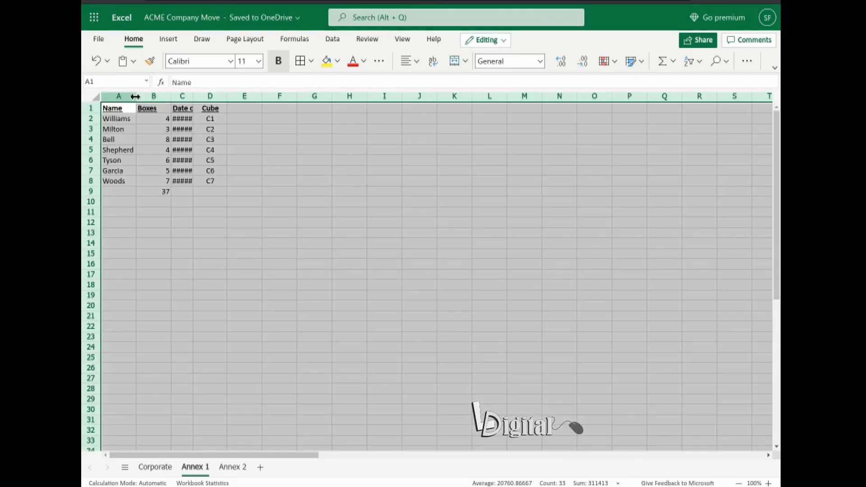
pyautogui.doubleClick(136, 96)
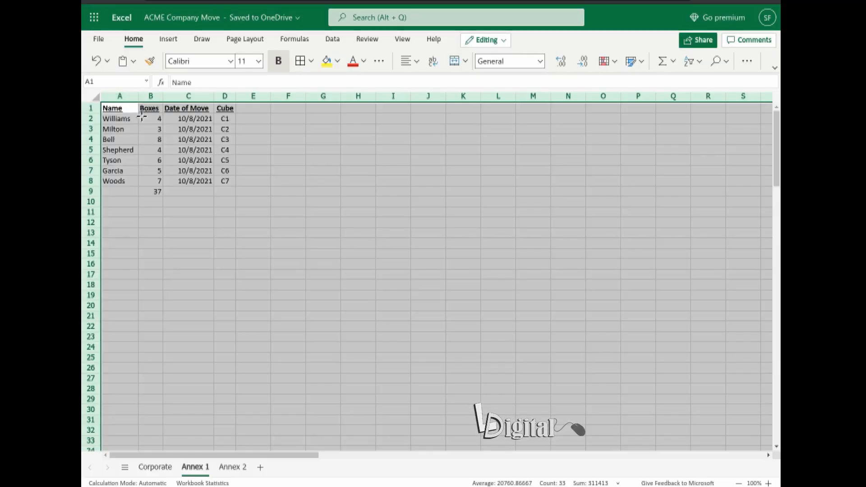
pyautogui.click(133, 107)
pyautogui.moveTo(134, 107); pyautogui.dragTo(228, 181)
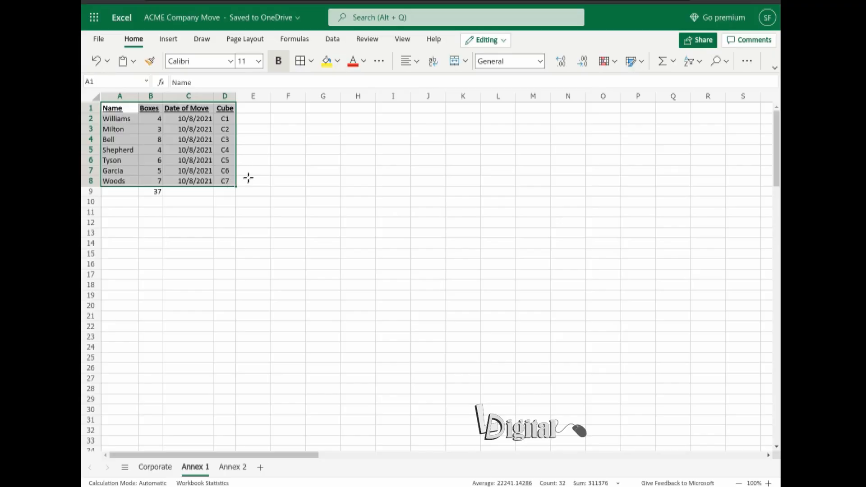
pyautogui.click(300, 62)
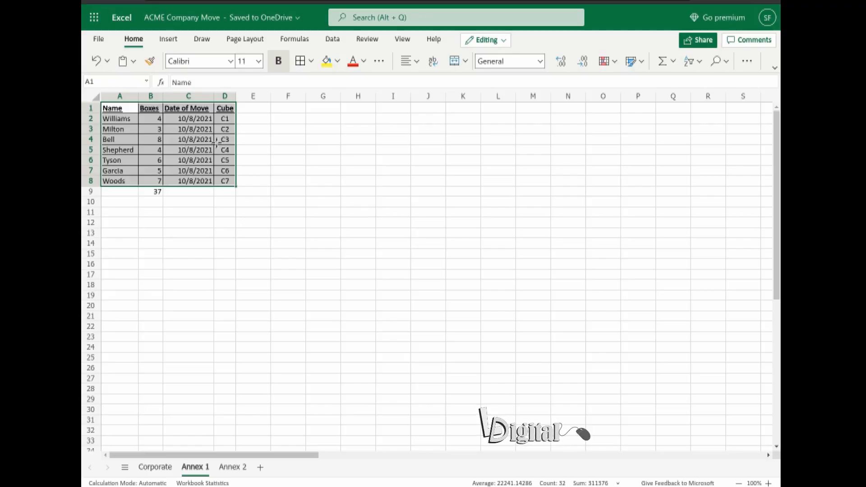
# Review the formatted tables on the Corporate and Annex sheets, and open the additional font options for the Corporate table.
pyautogui.click(153, 472)
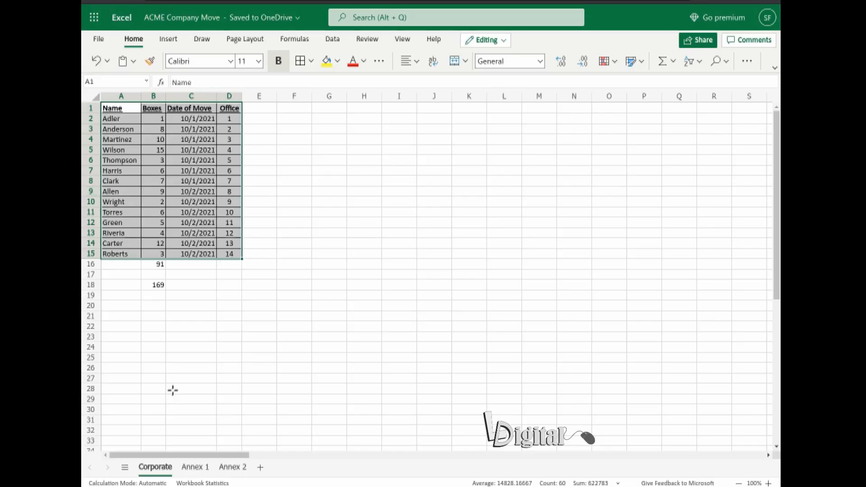
pyautogui.click(196, 473)
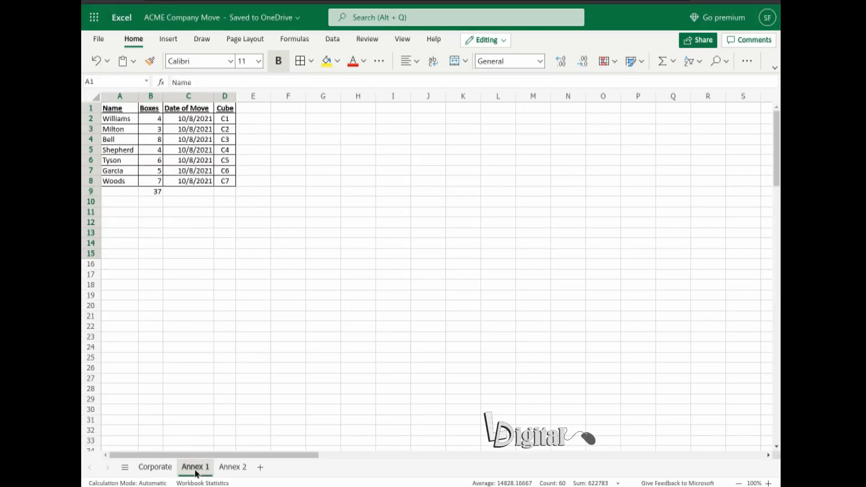
pyautogui.click(242, 469)
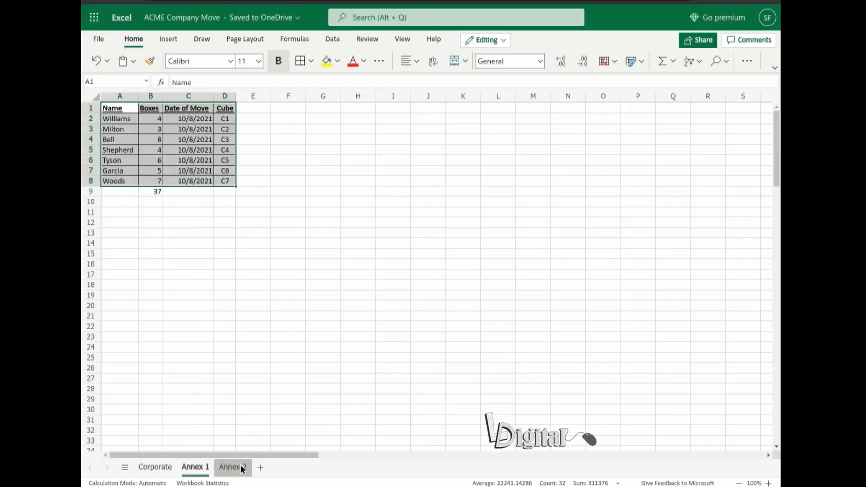
pyautogui.click(154, 467)
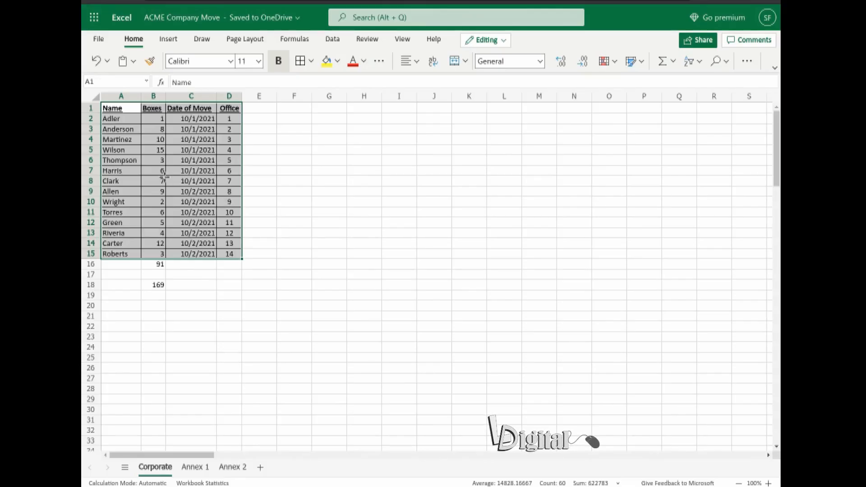
pyautogui.click(385, 63)
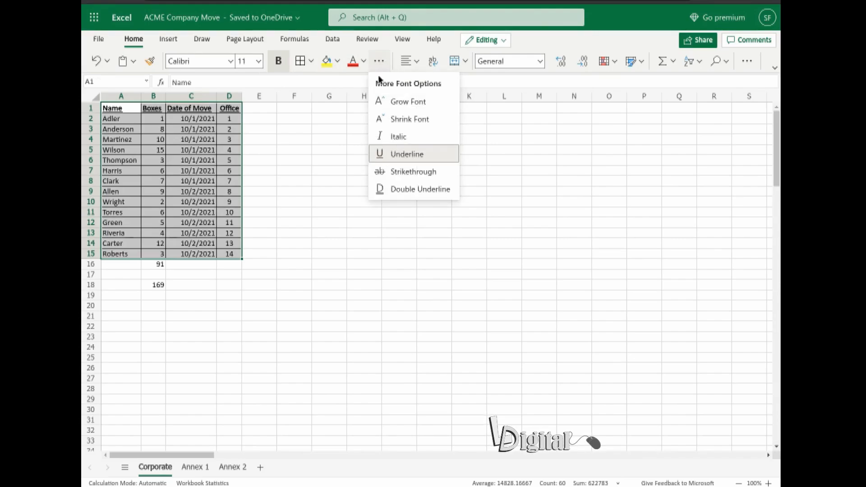